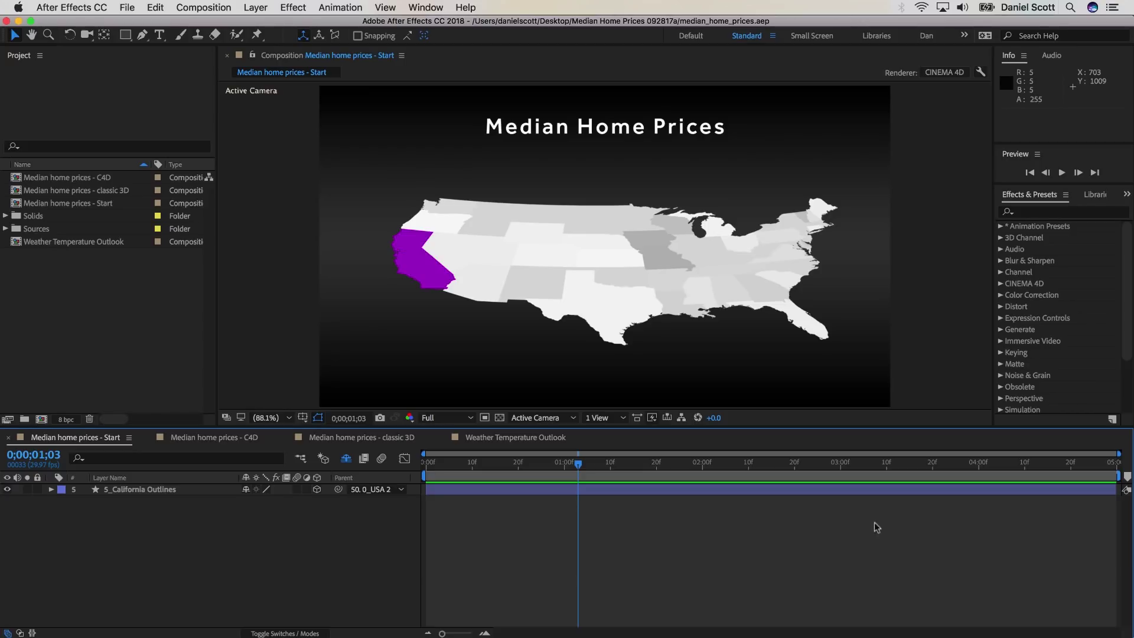
Import median_home_prices.json from the Footage folder into the Sources folder
click(17, 230)
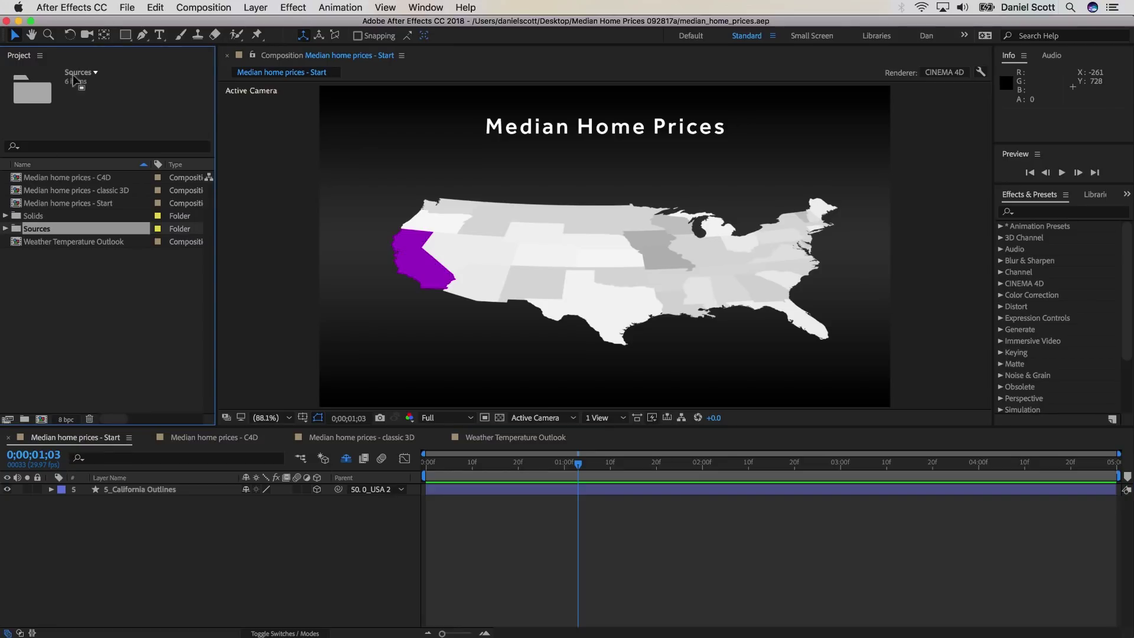
click(127, 7)
mouse_move(177, 188)
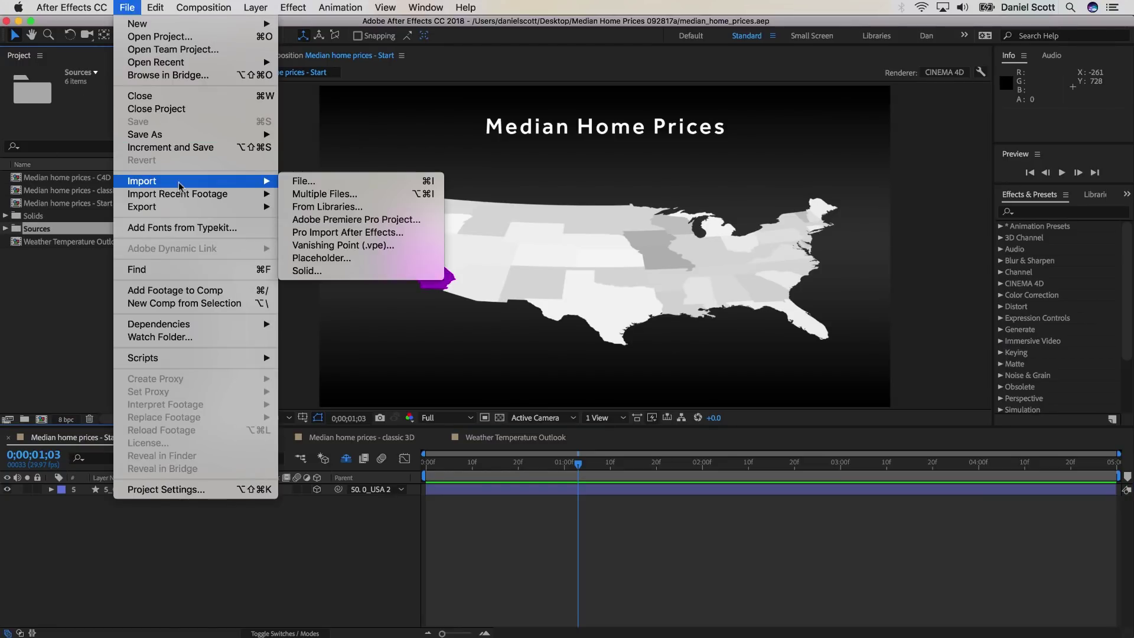
click(302, 180)
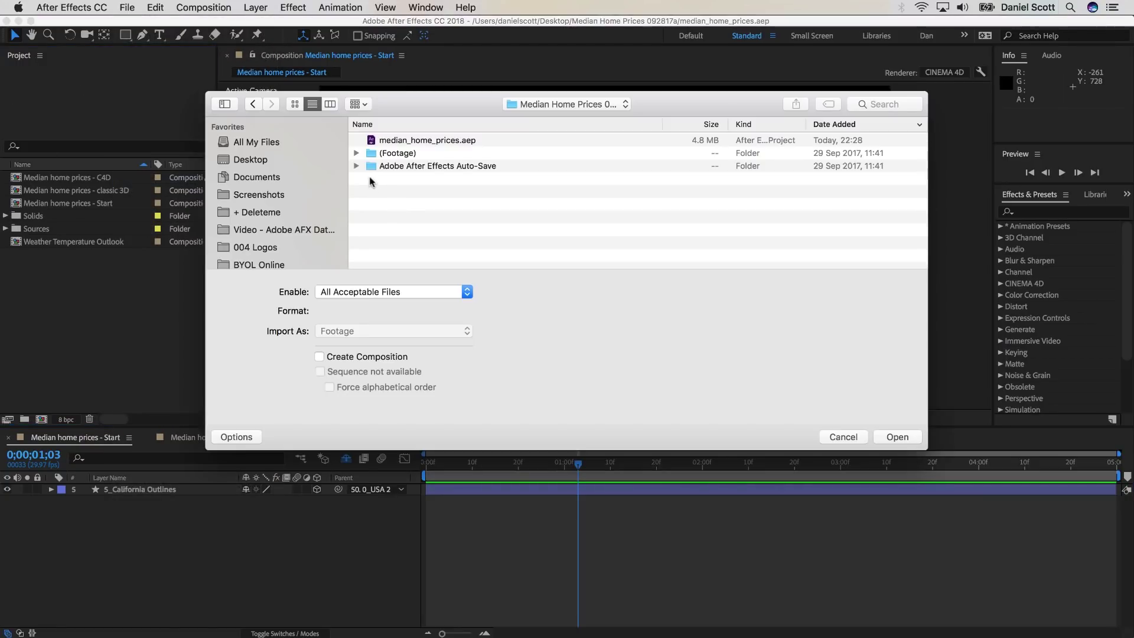
click(356, 153)
click(437, 179)
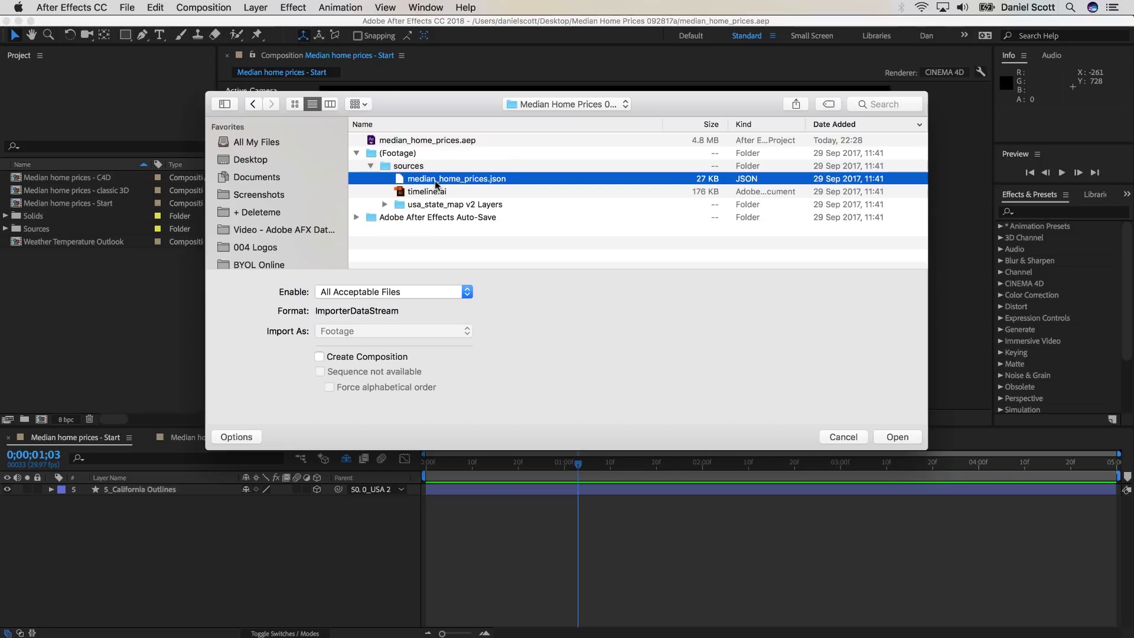
click(898, 437)
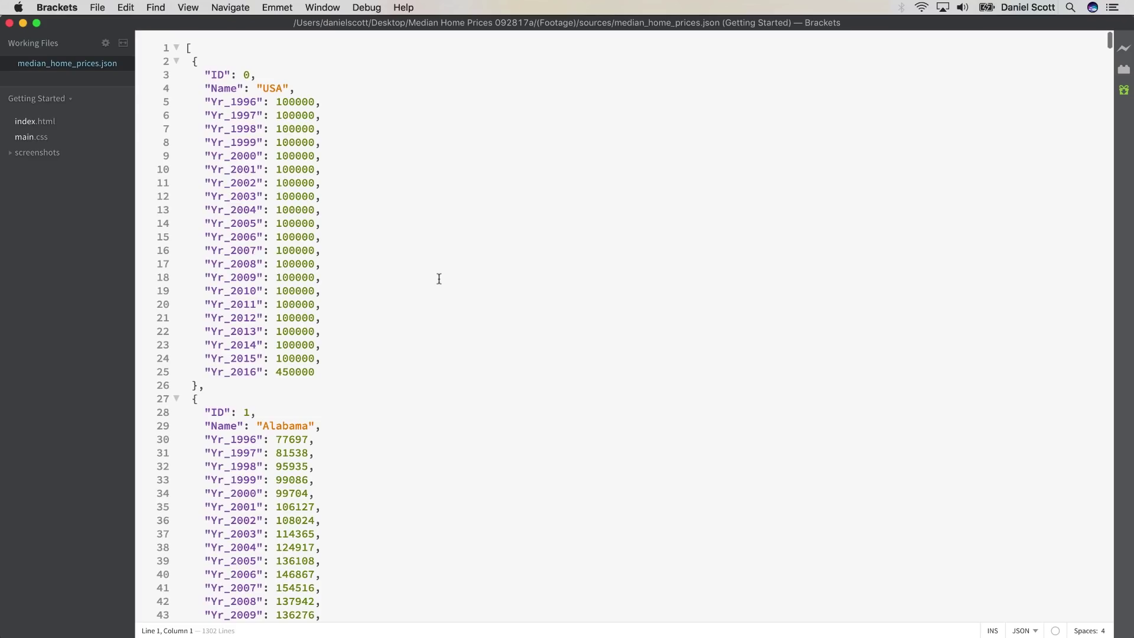
Scroll to California's record in Brackets and highlight Name, California, Yr_1996 and 158177
scroll(439, 279, down, 20)
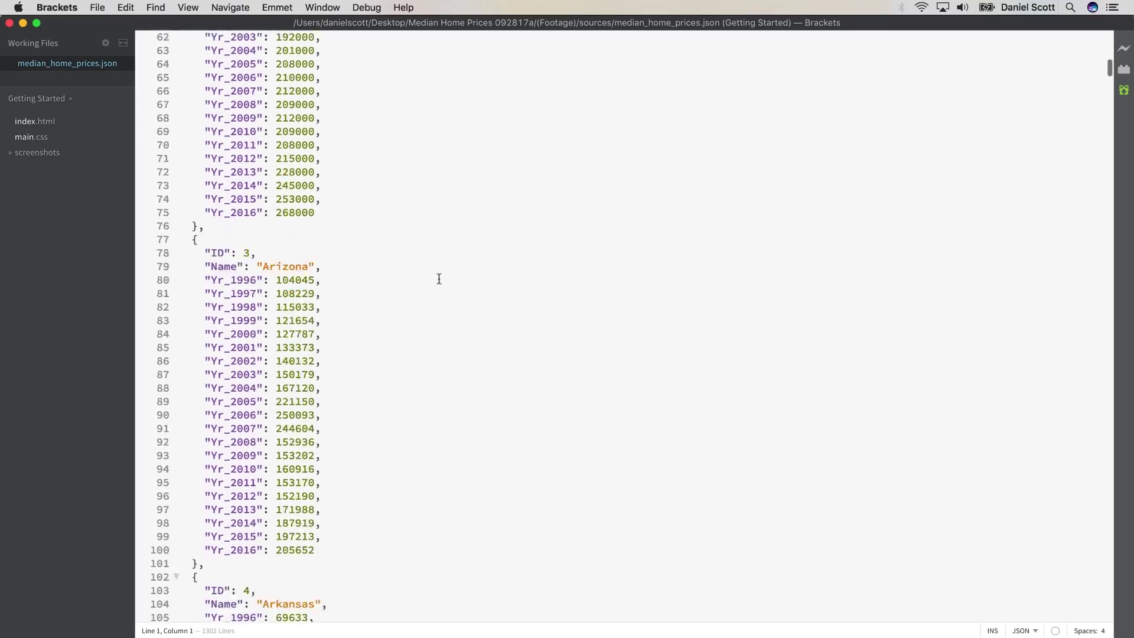
scroll(439, 279, down, 15)
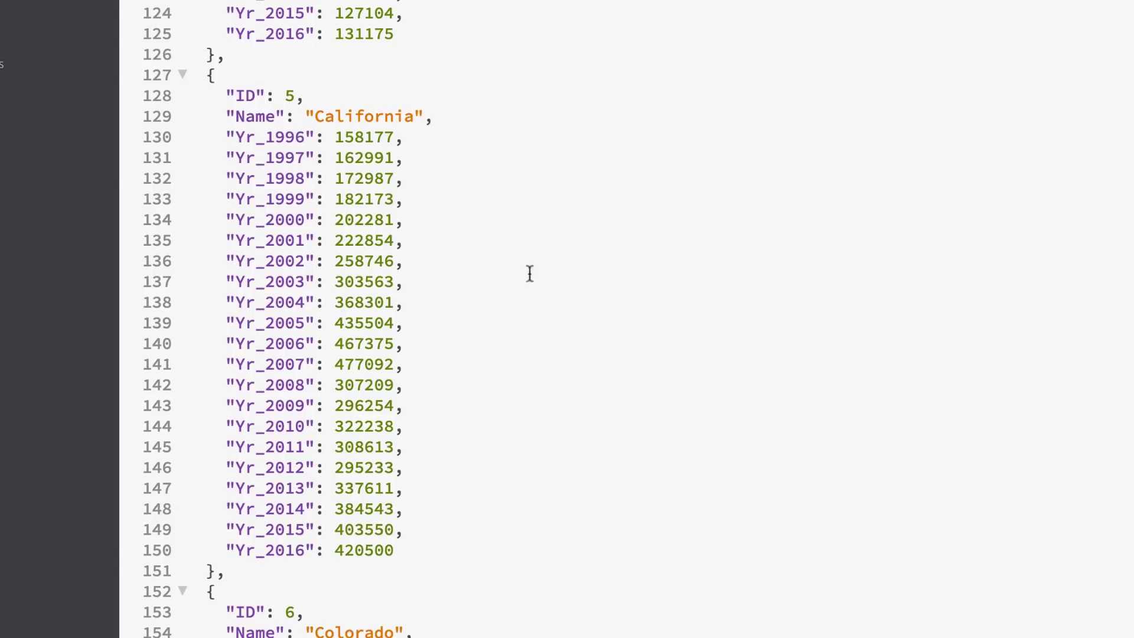
double_click(256, 115)
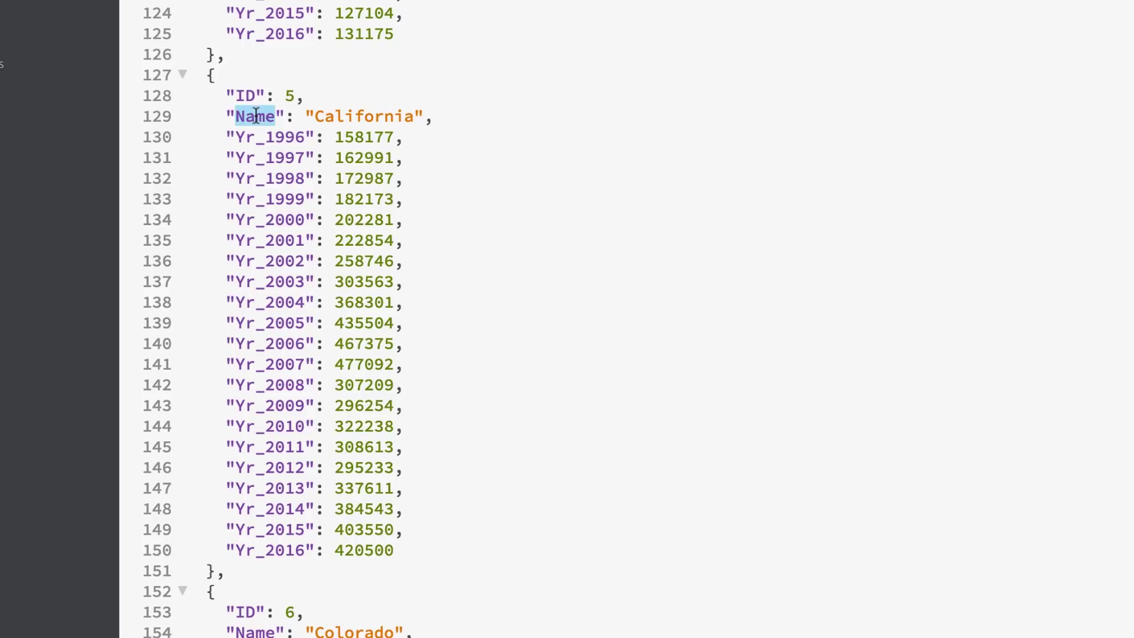
double_click(347, 117)
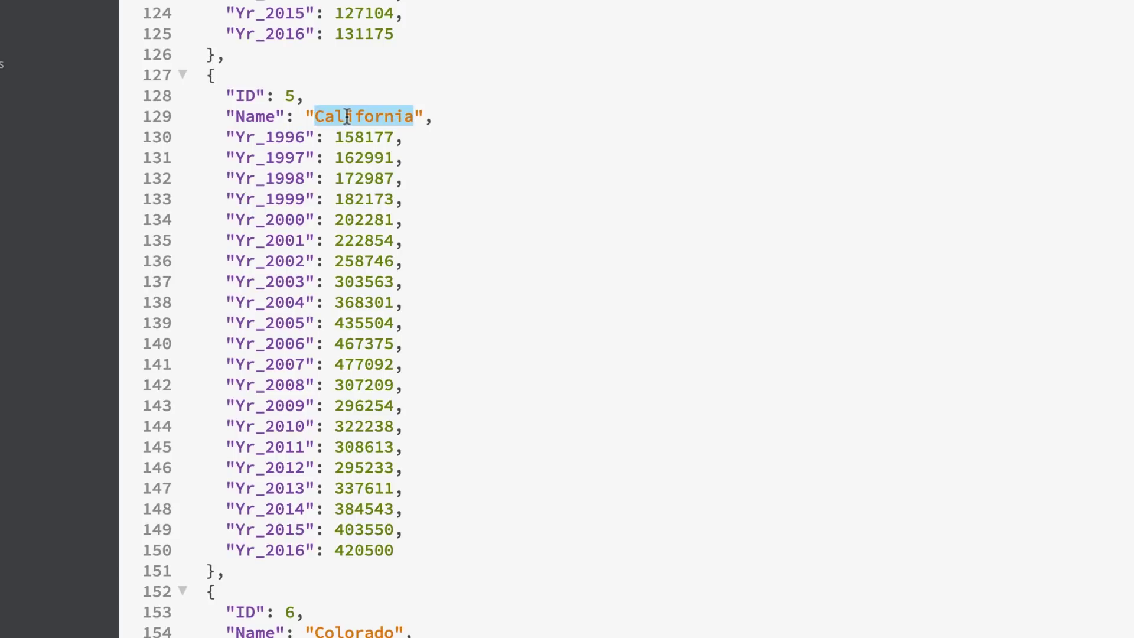
double_click(285, 135)
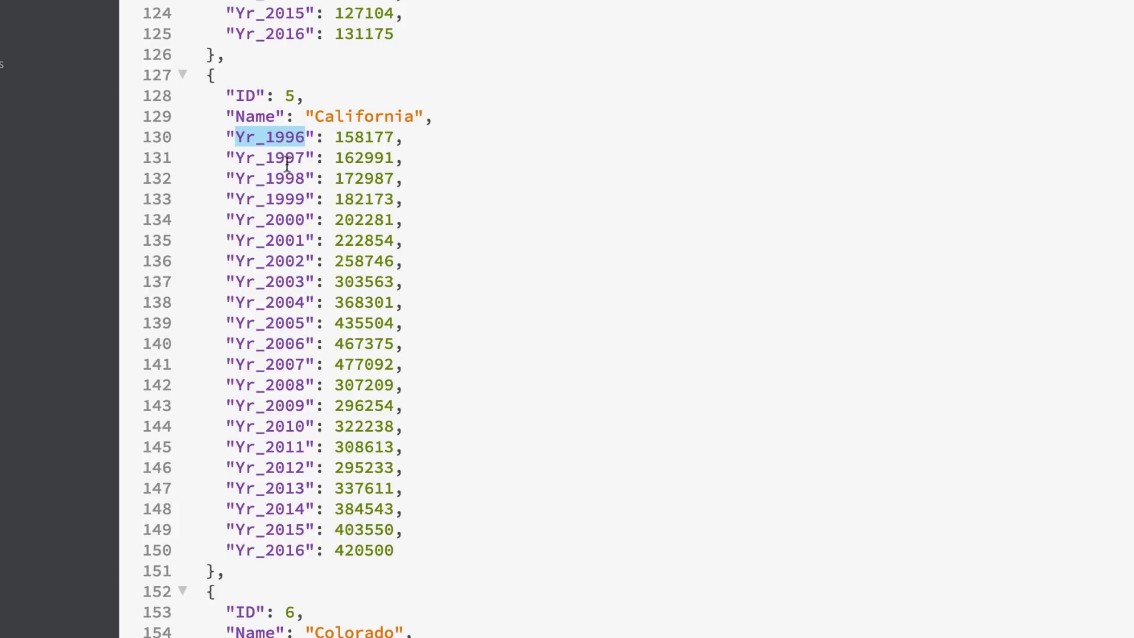
double_click(361, 137)
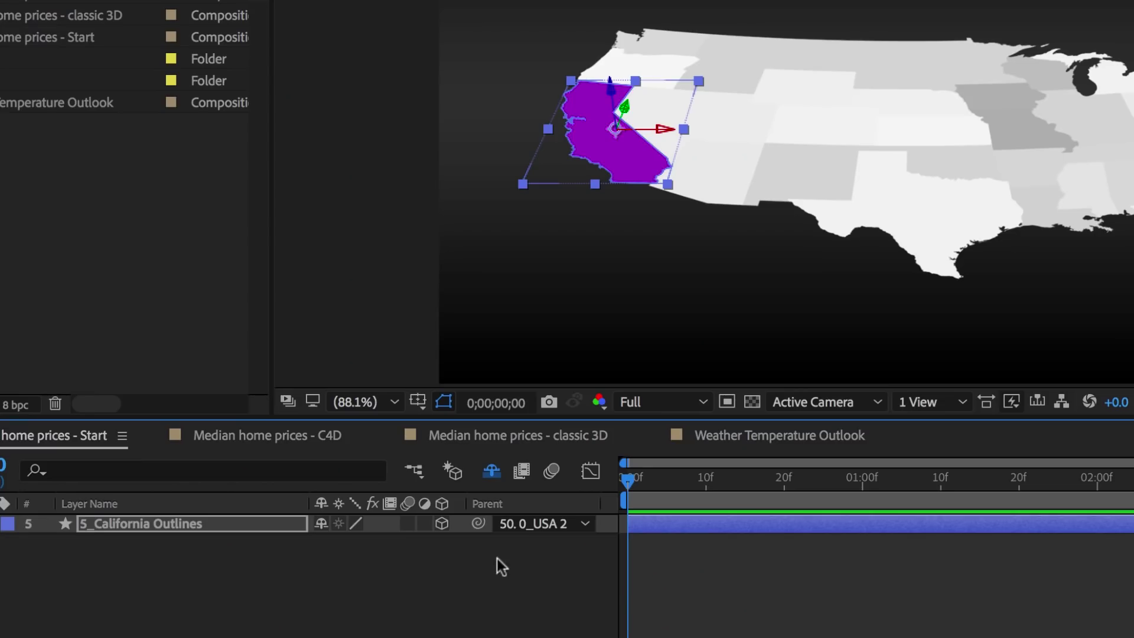
Toggle California Outlines' 3D switch off and on, then raise its Z position to -50
click(442, 523)
click(441, 522)
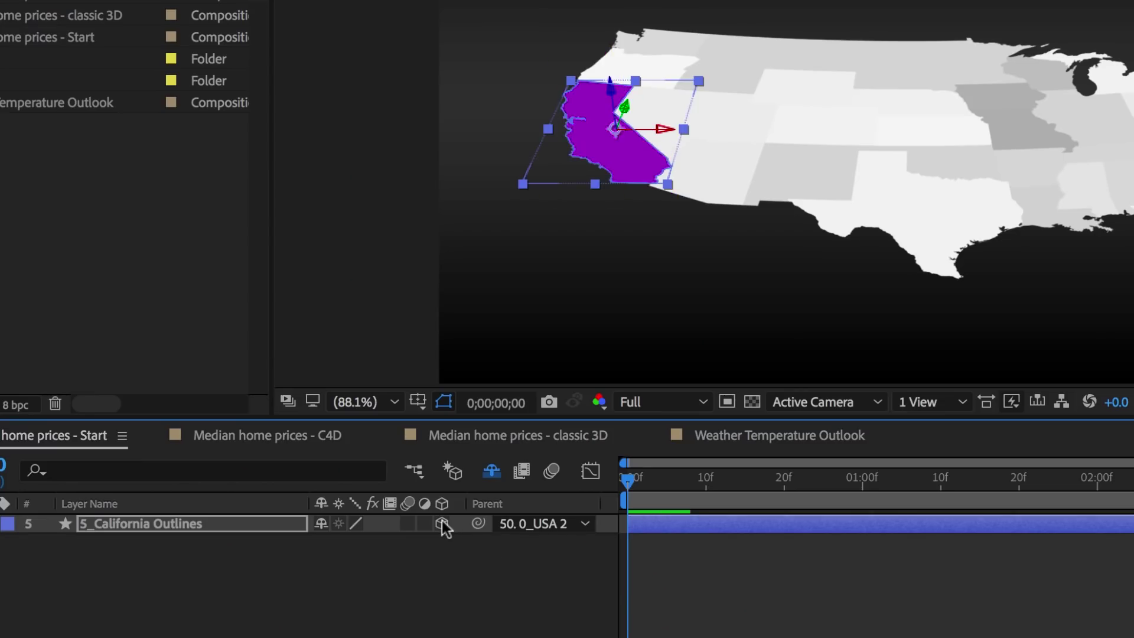
key(p)
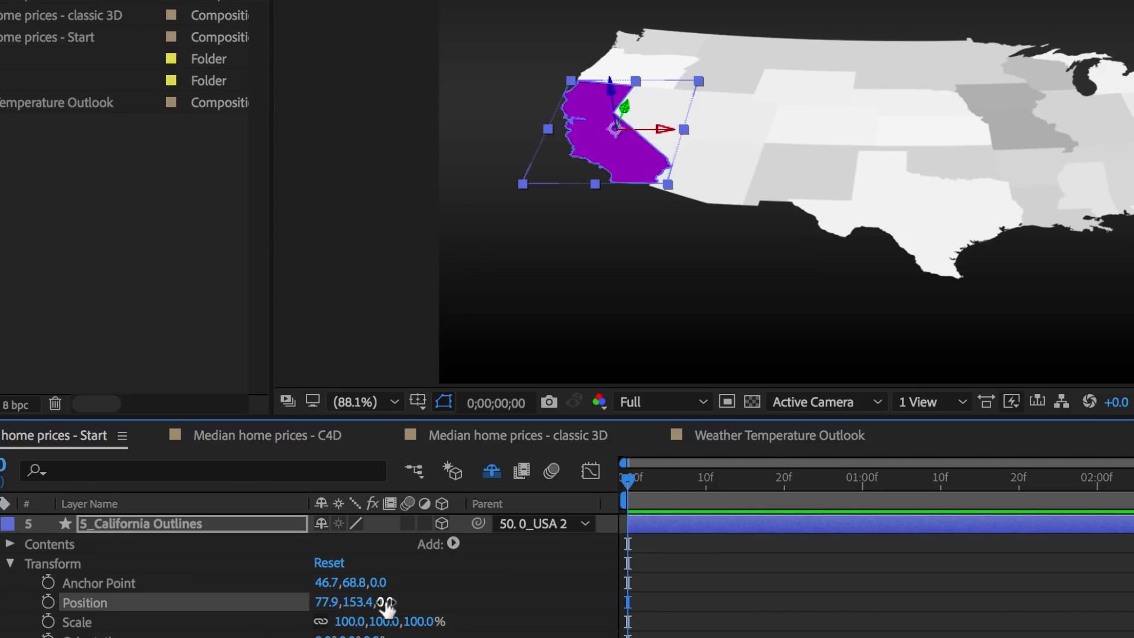
drag(391, 603, 324, 603)
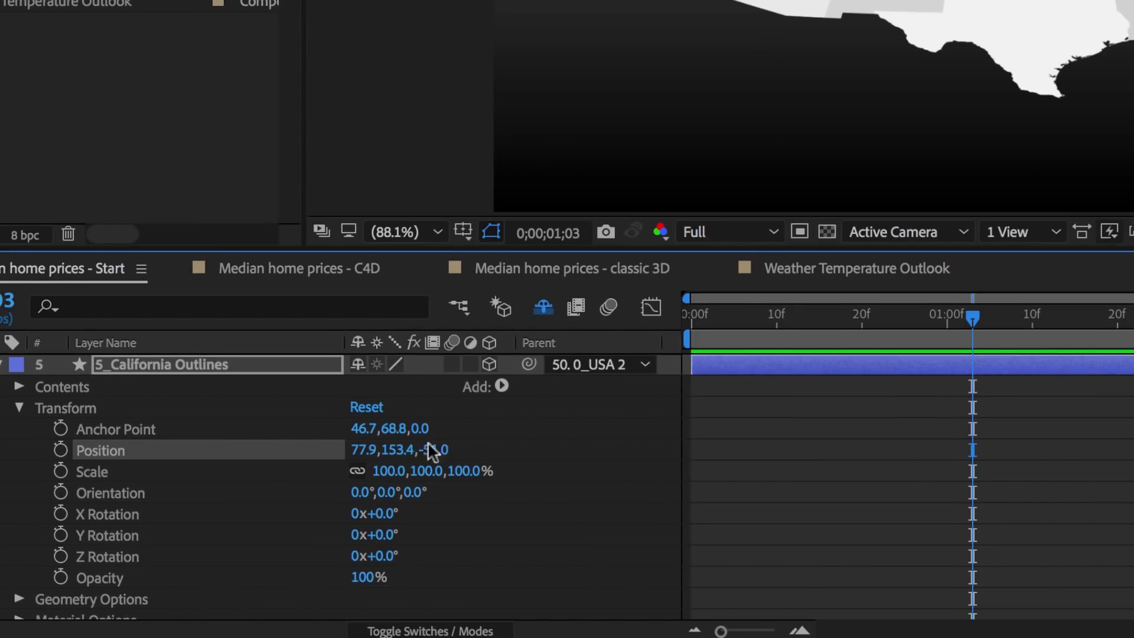
Reset California's Z position to 0 and add an expression to Position with an enlarged editor
click(430, 449)
text(0)
key(Return)
alt+click(59, 450)
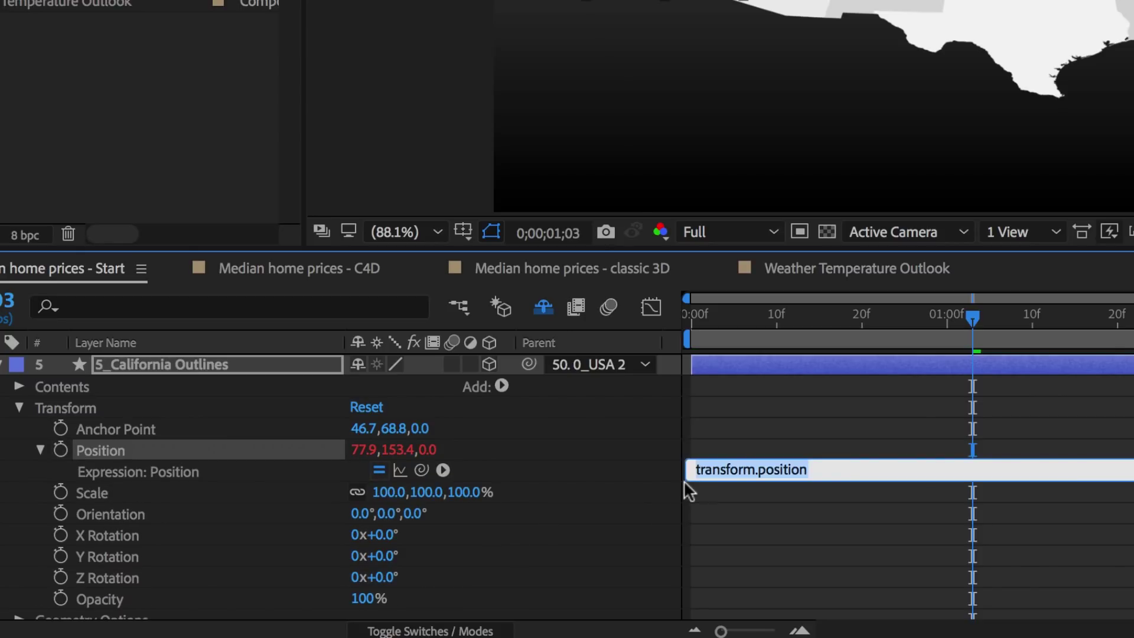
drag(709, 483, 709, 633)
scroll(636, 530, down, 3)
scroll(636, 529, up, 2)
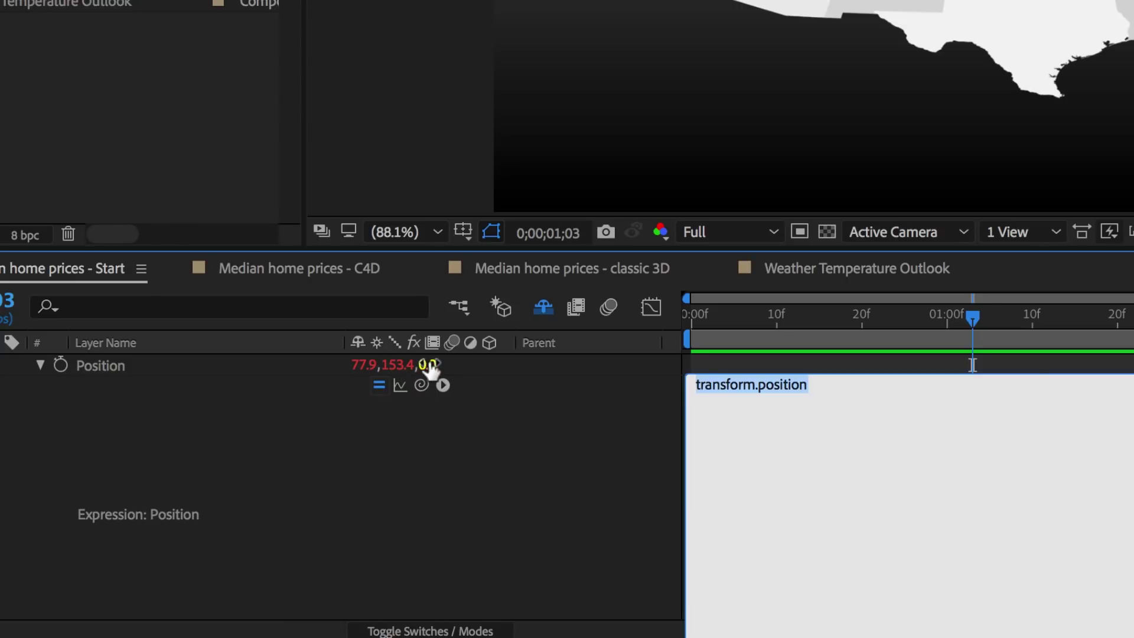
Write the Position expression [value[0], value[1], z]
text([value[])
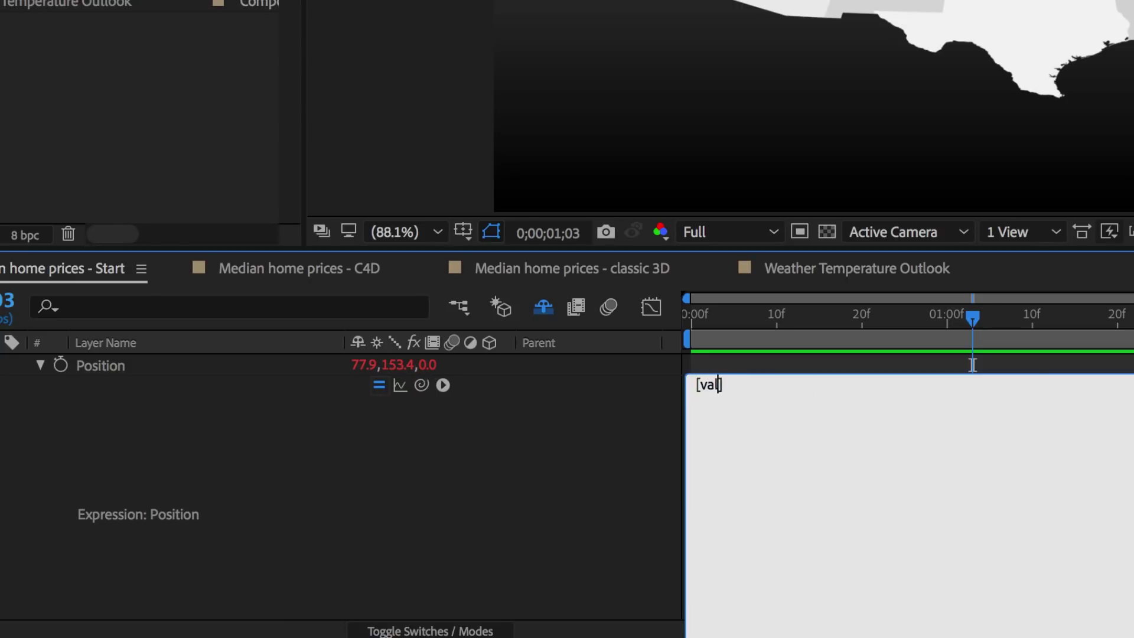
text(0,)
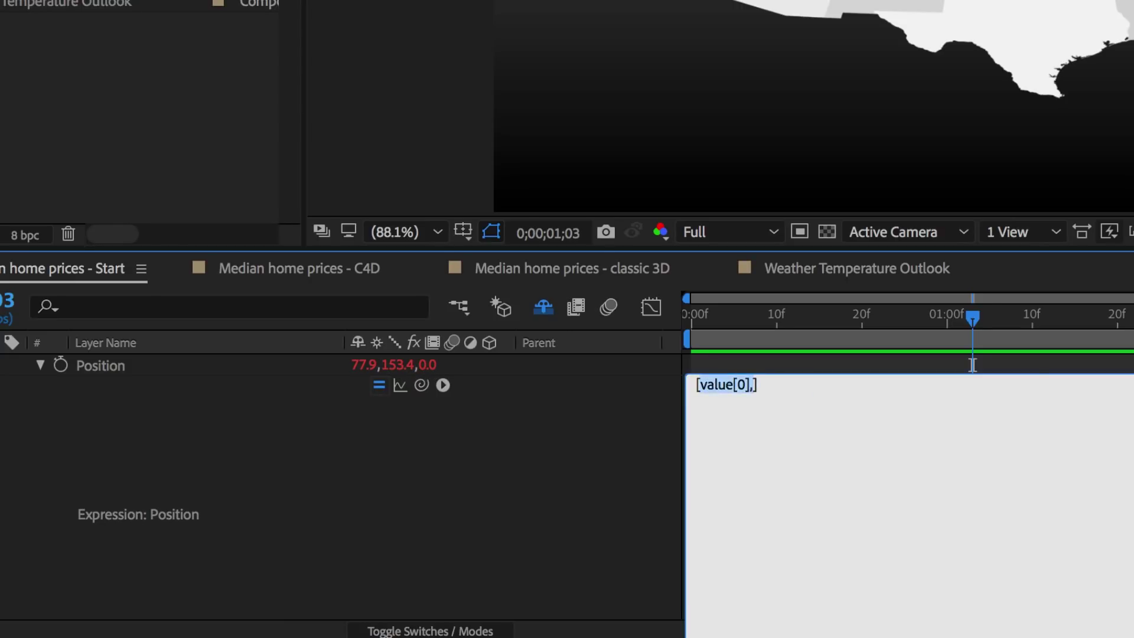
key(ctrl+c)
key(Right)
text(,)
key(ctrl+v)
key(Left)
key(BackSpace)
text(1])
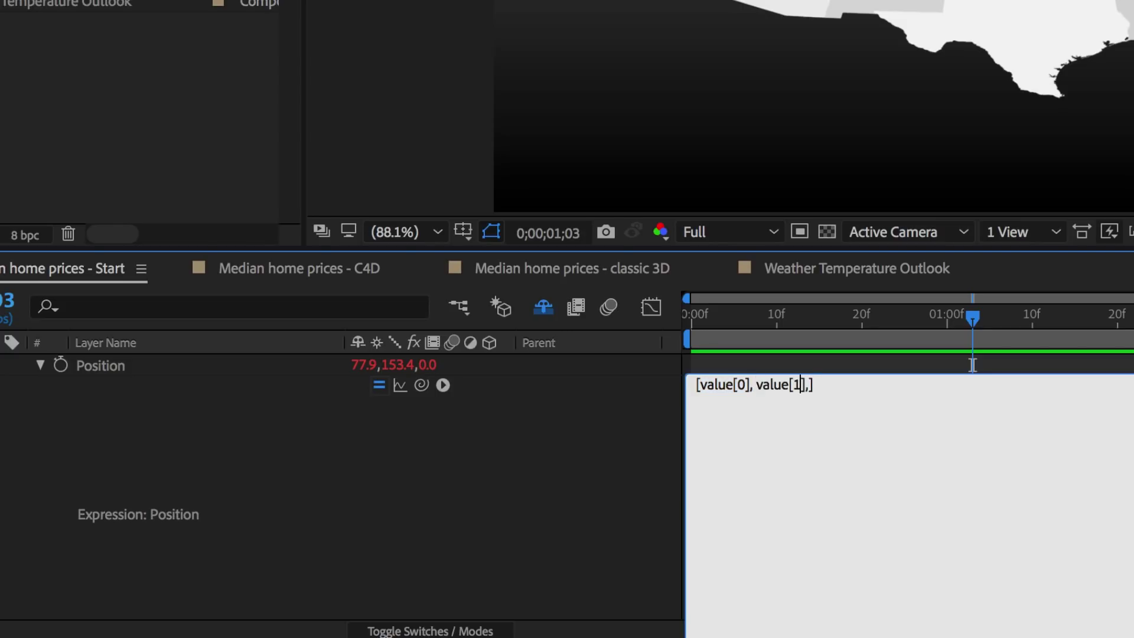
text(, z)
click(920, 434)
double_click(814, 384)
Add a top line prices = footage("median_home_prices.json").sourceData; using the pickwhip
click(598, 474)
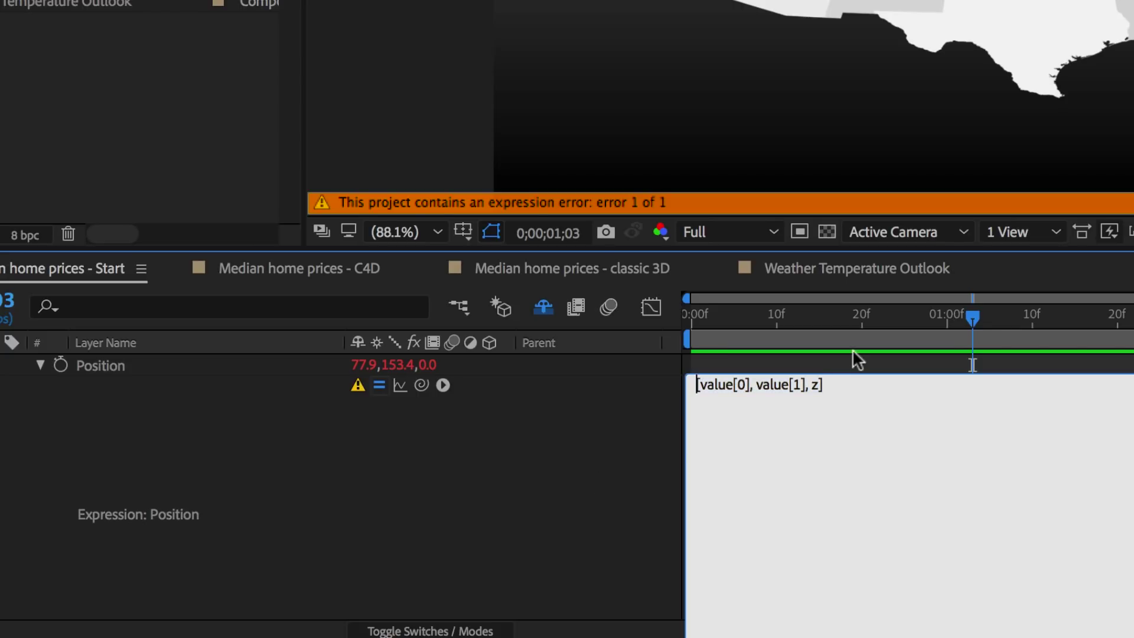
key(Return)
key(Return)
key(Return)
key(Return)
key(Return)
key(Return)
key(Up)
key(Up)
key(Up)
key(Up)
key(Up)
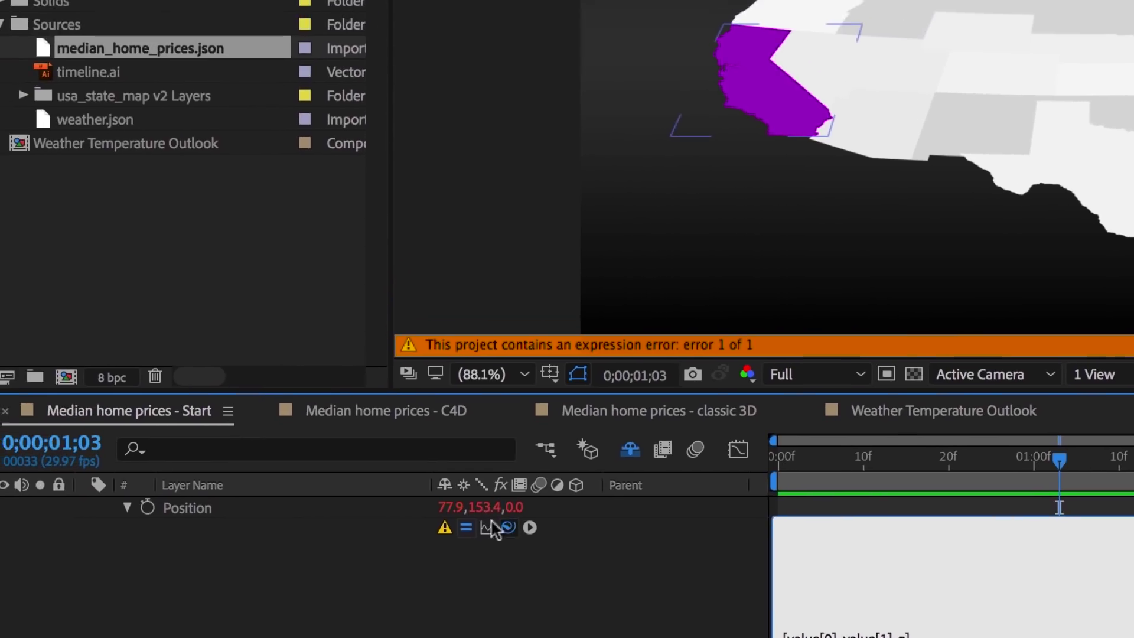
drag(435, 408, 136, 66)
text(.s)
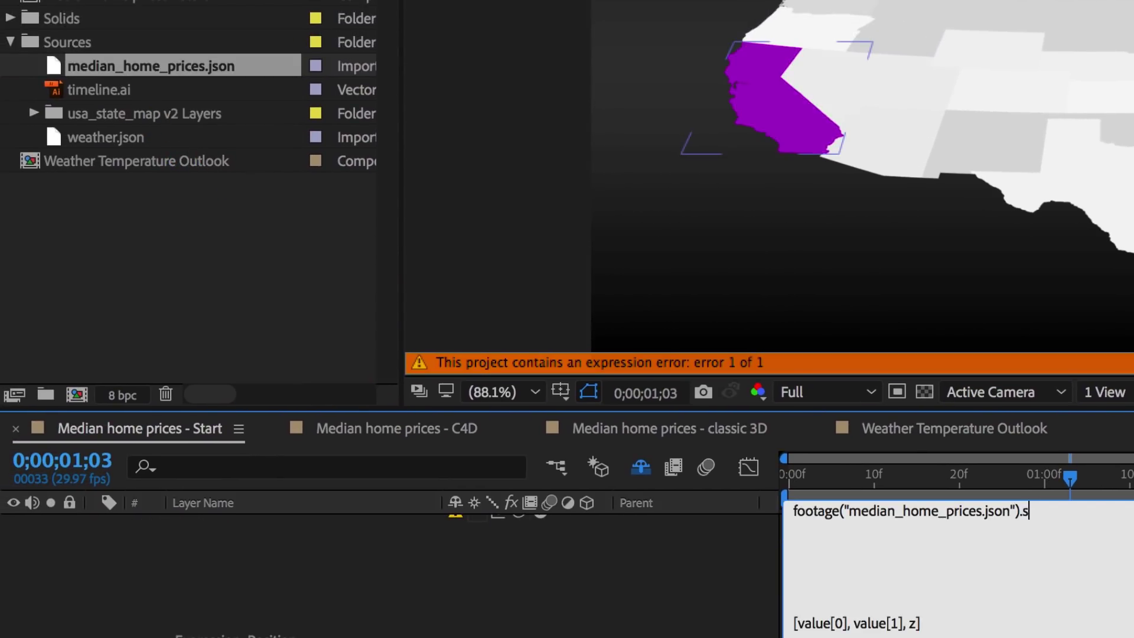
text(ourceData;)
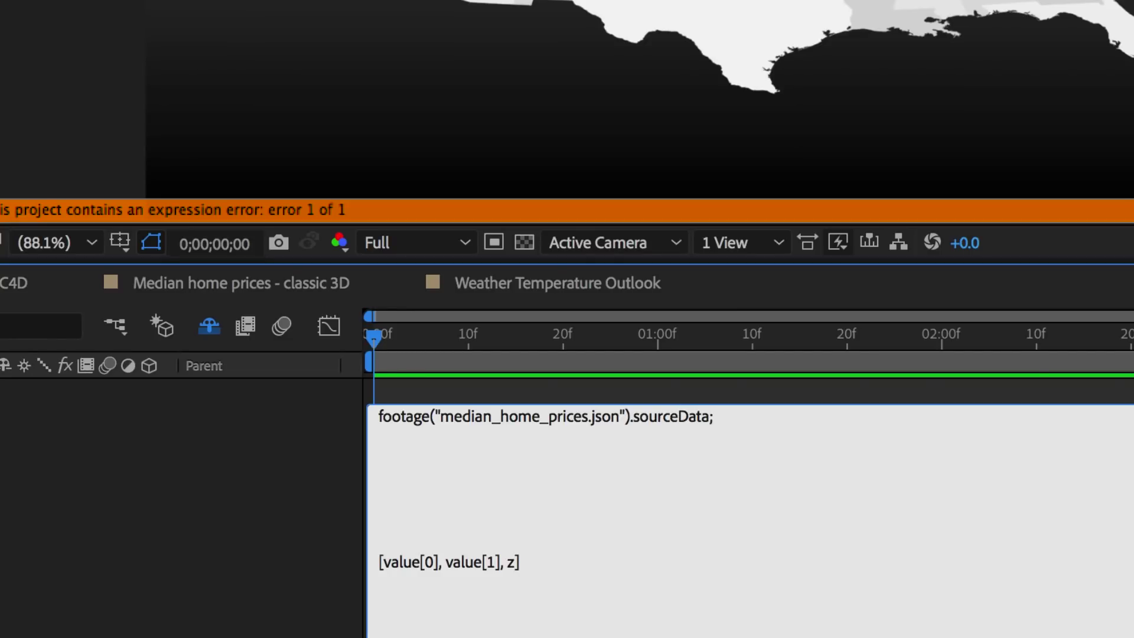
click(378, 417)
text(prices )
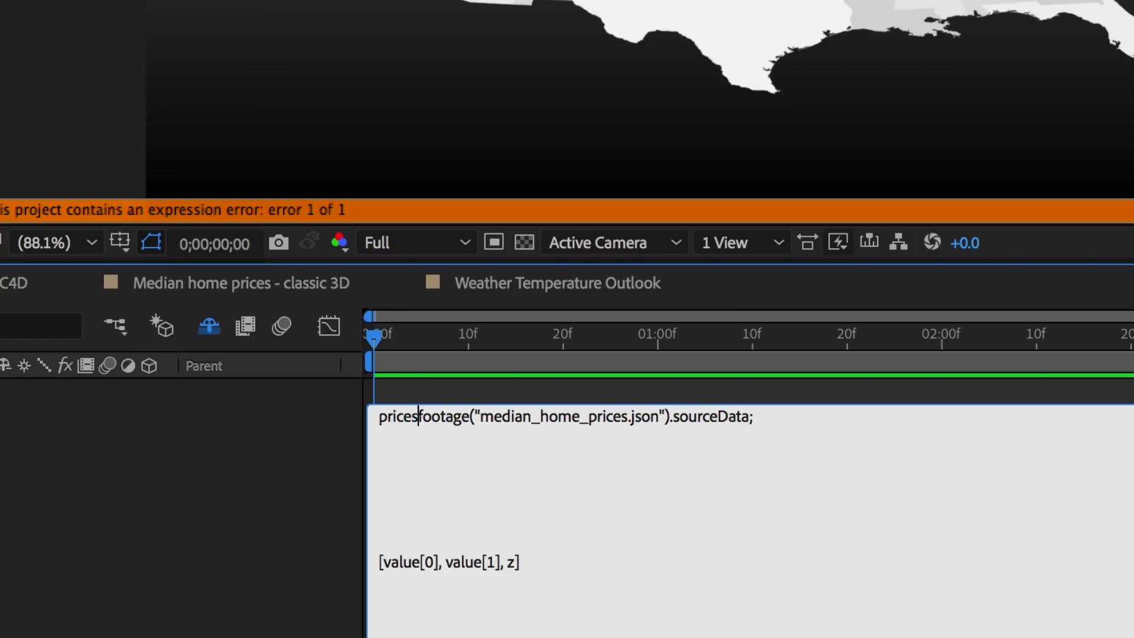
text(=)
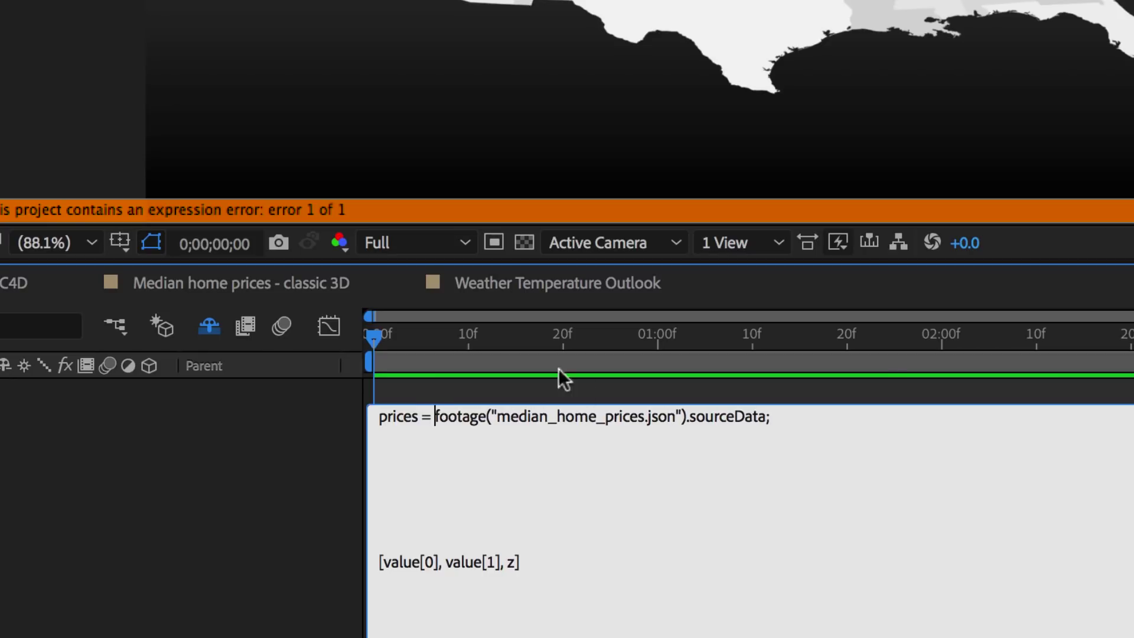
click(820, 430)
click(818, 423)
Add the line p1 = prices[5].Yr_1996; below the footage line
key(Down)
key(Down)
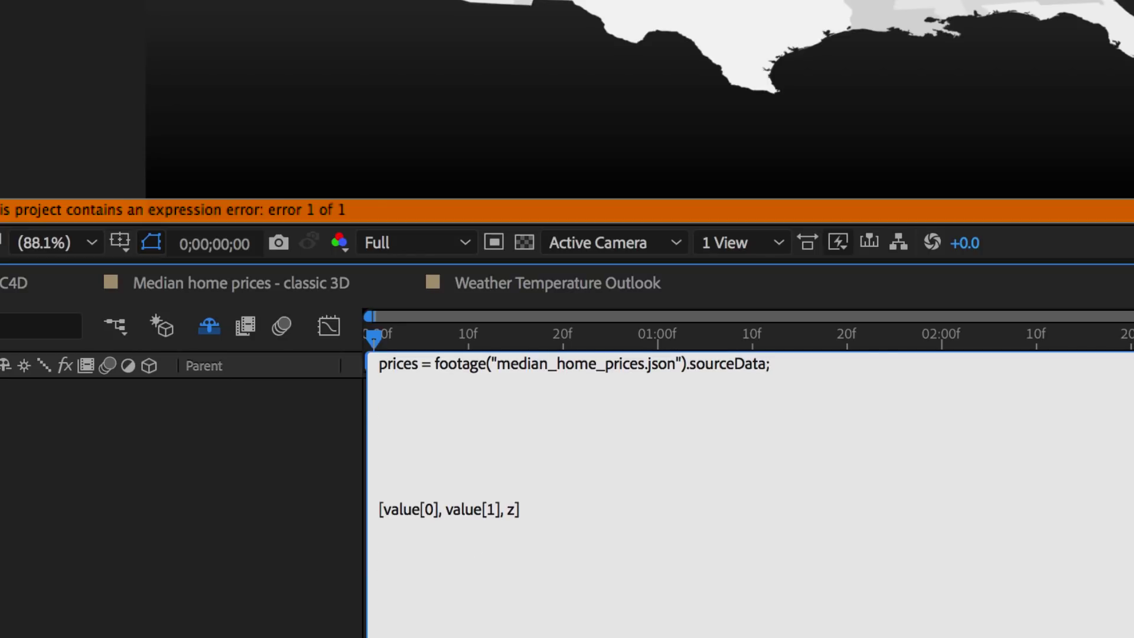
text(prices[]5)
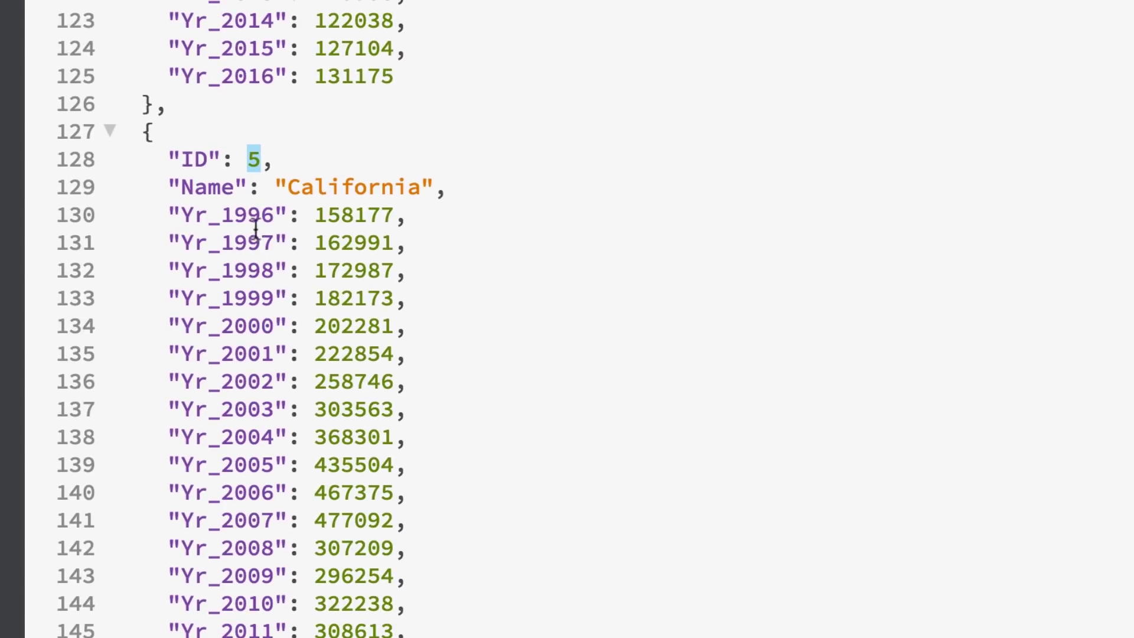
double_click(254, 215)
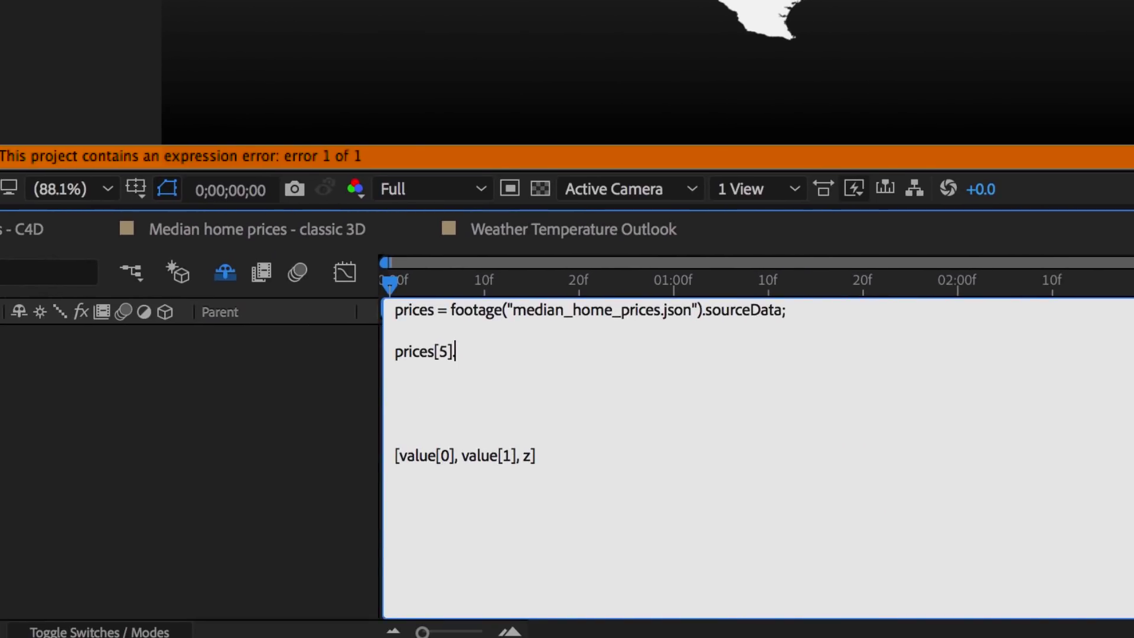
key(ctrl+v)
text(;  )
text(p1 =)
Duplicate that line and edit the copy into p2 = prices[5].Yr_2016;
drag(549, 352, 378, 354)
key(ctrl+c)
key(Right)
key(Return)
key(ctrl+v)
click(411, 372)
key(BackSpace)
text(2)
drag(509, 372, 544, 374)
text(2016)
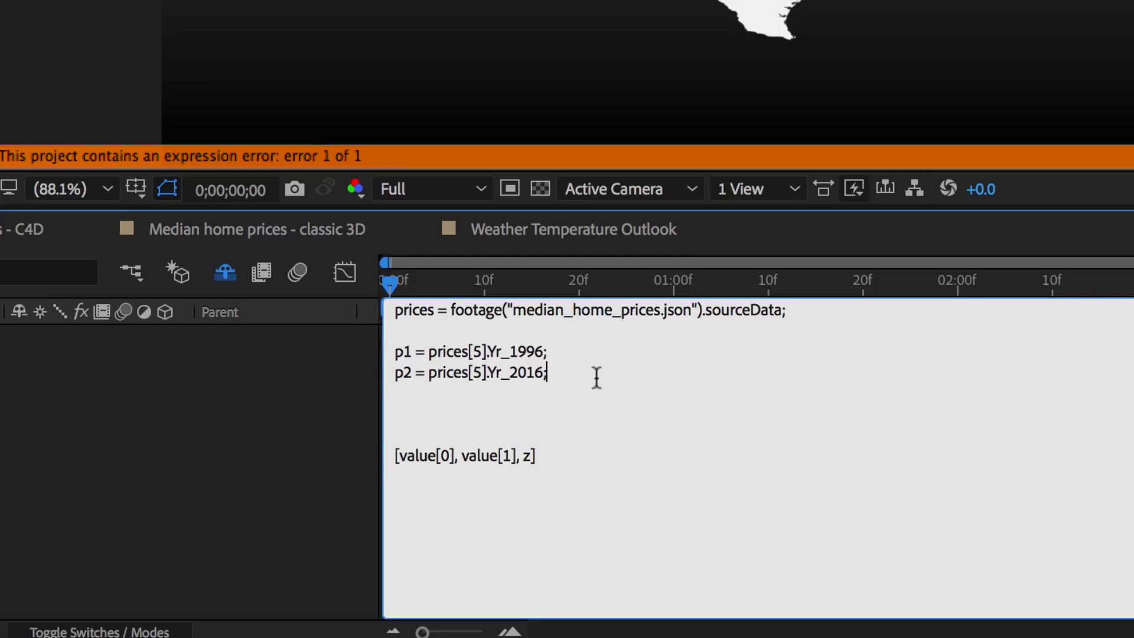
Add exDepth = -50;, min = 42683; and max = 522180; lines to the expression
key(Return)
key(Return)
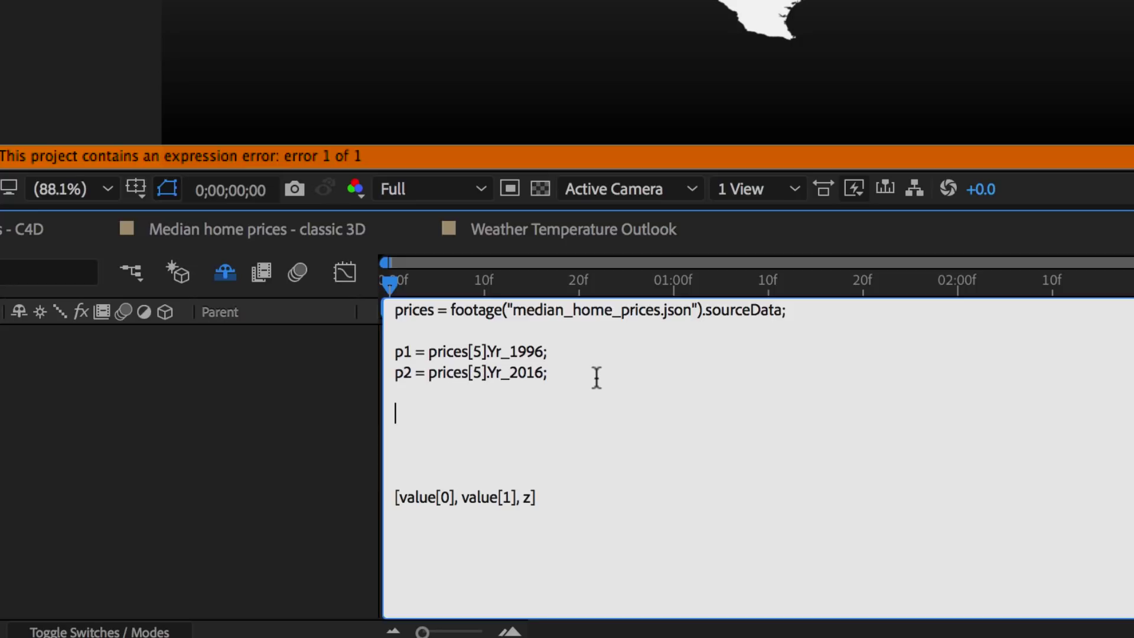
text(exDepth = -50;)
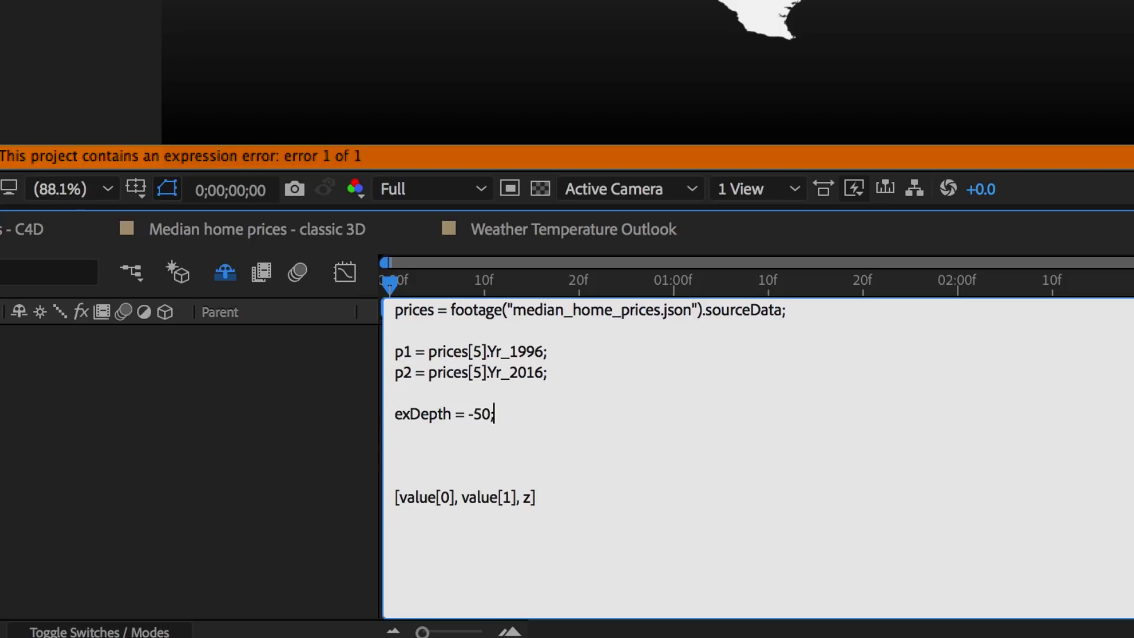
key(Return)
key(Return)
text(min =)
key(Return)
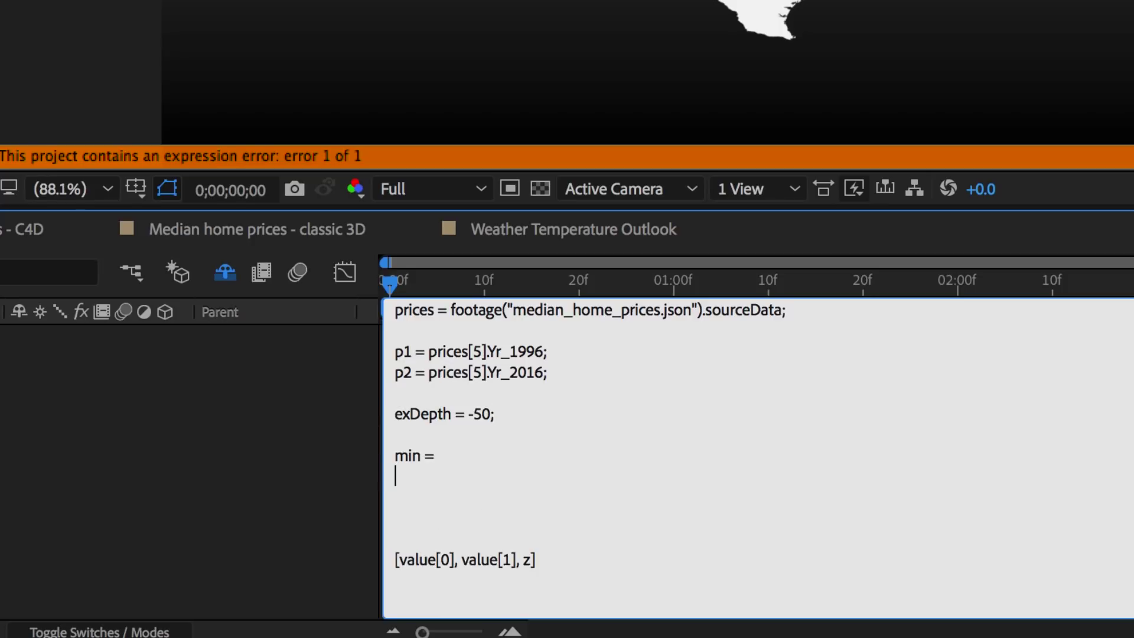
text(max = )
text(42)
text(683)
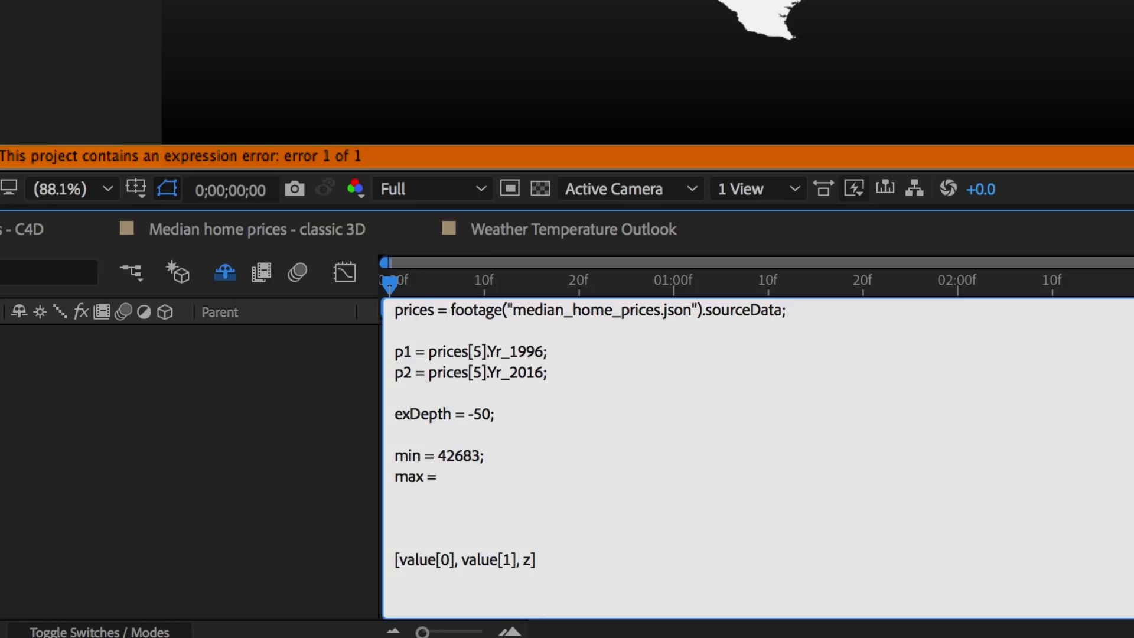
text(5221)
key(Return)
key(Return)
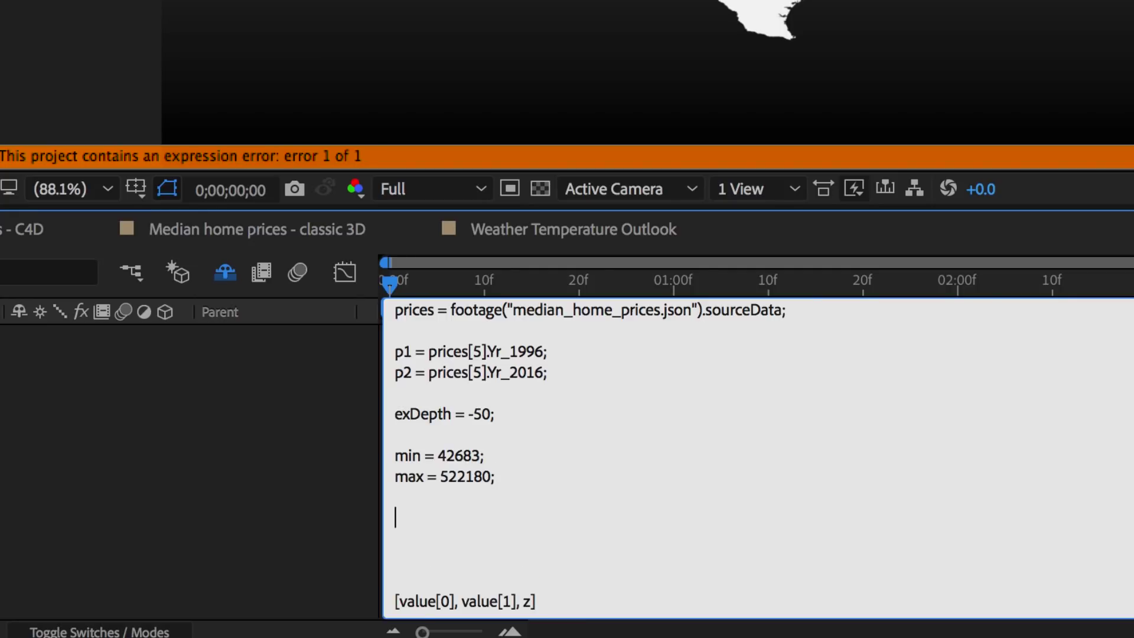
Add startVal = ((p1 - min) / max) * exDepth; and an endVal = (p2/max) * exDepth; line
text(startVal = (p1 - min)
click(463, 518)
text(()
text(/ max)
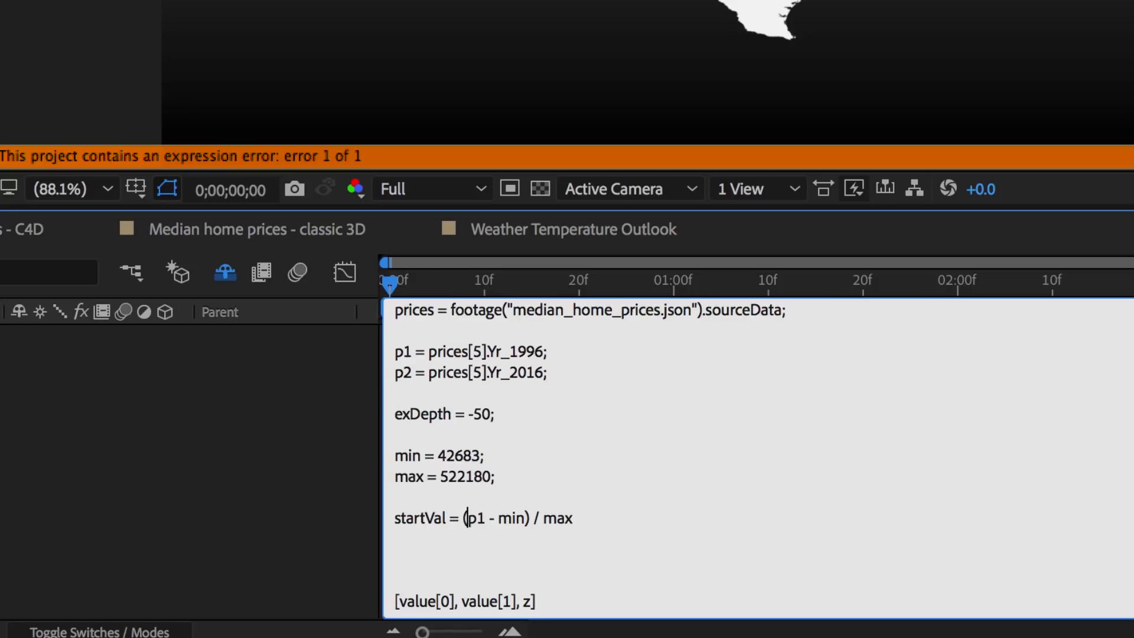
text(()
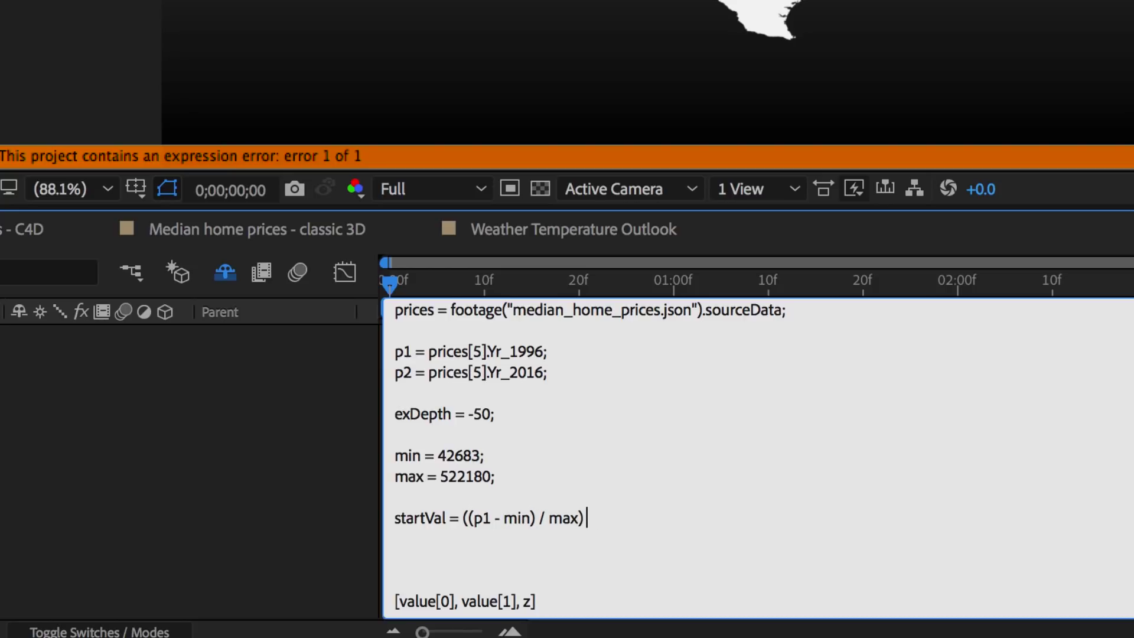
text() * exDepth;)
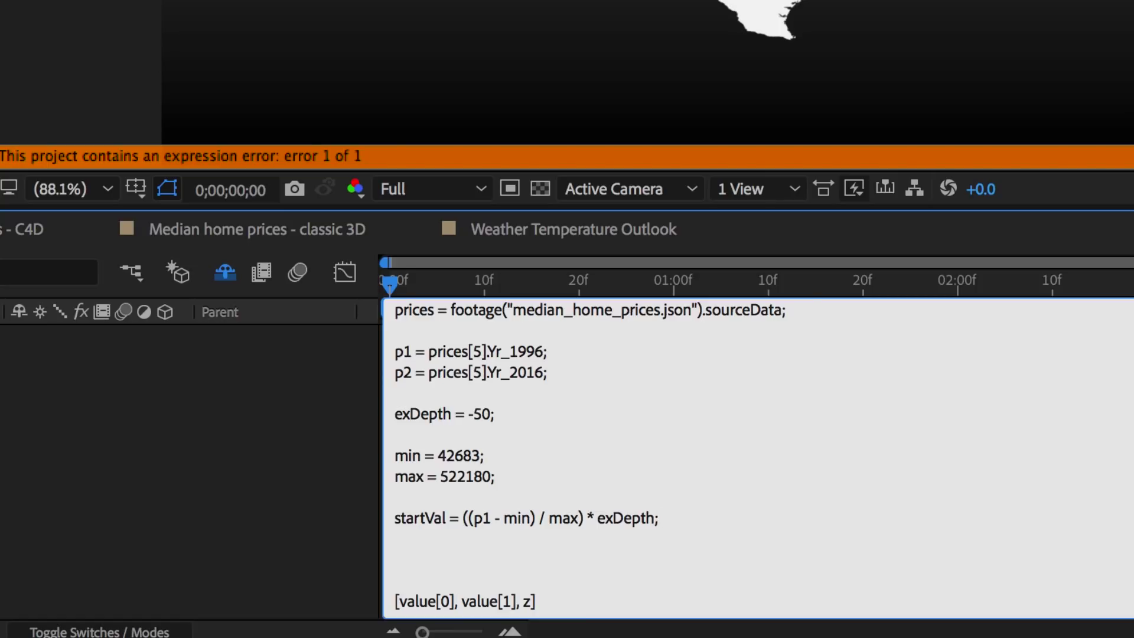
key(Return)
text(endVal)
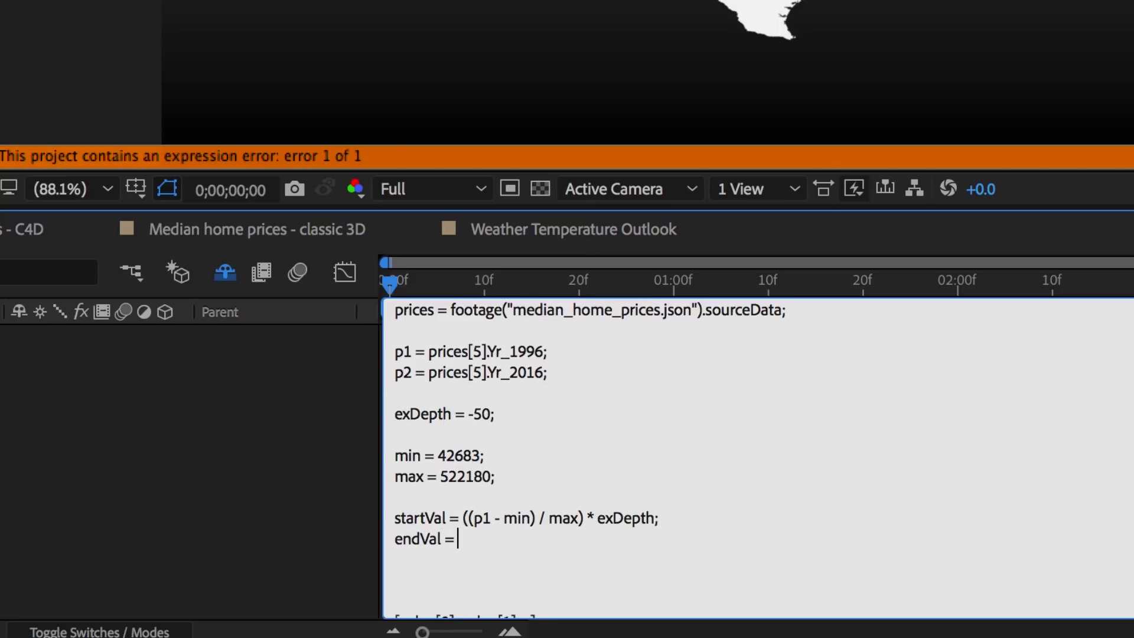
text( = p2/max)
text(()
text() *)
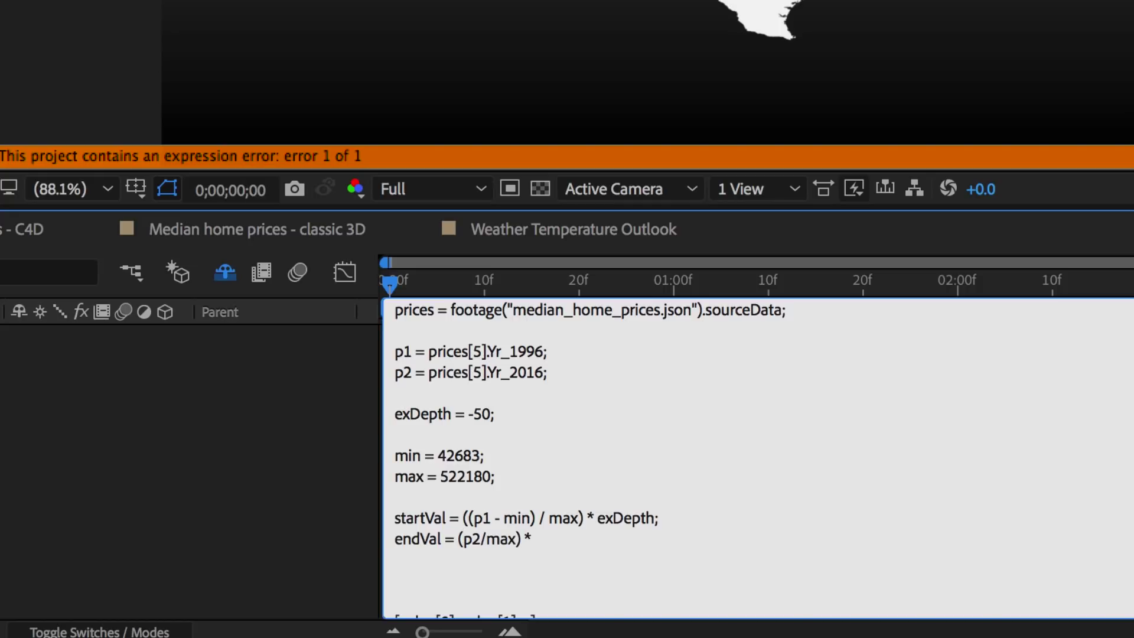
text( exDepth;)
Insert an ease function from Interpolation and set its arguments to time, 1 and 4
key(Return)
key(Return)
scroll(475, 413, down, 2)
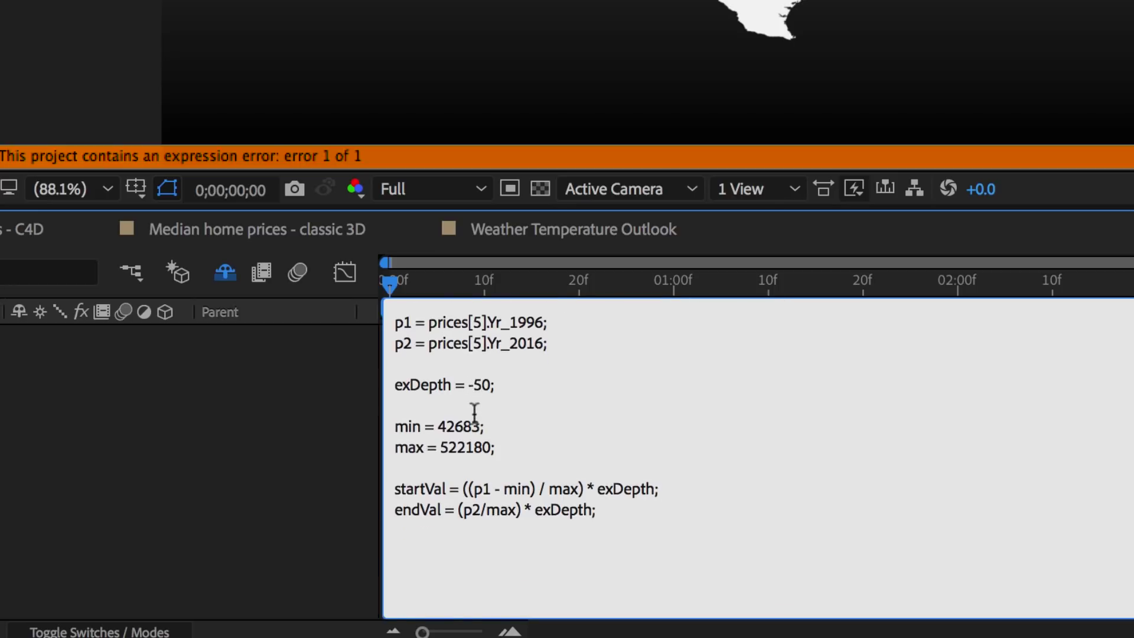
click(114, 405)
mouse_move(232, 353)
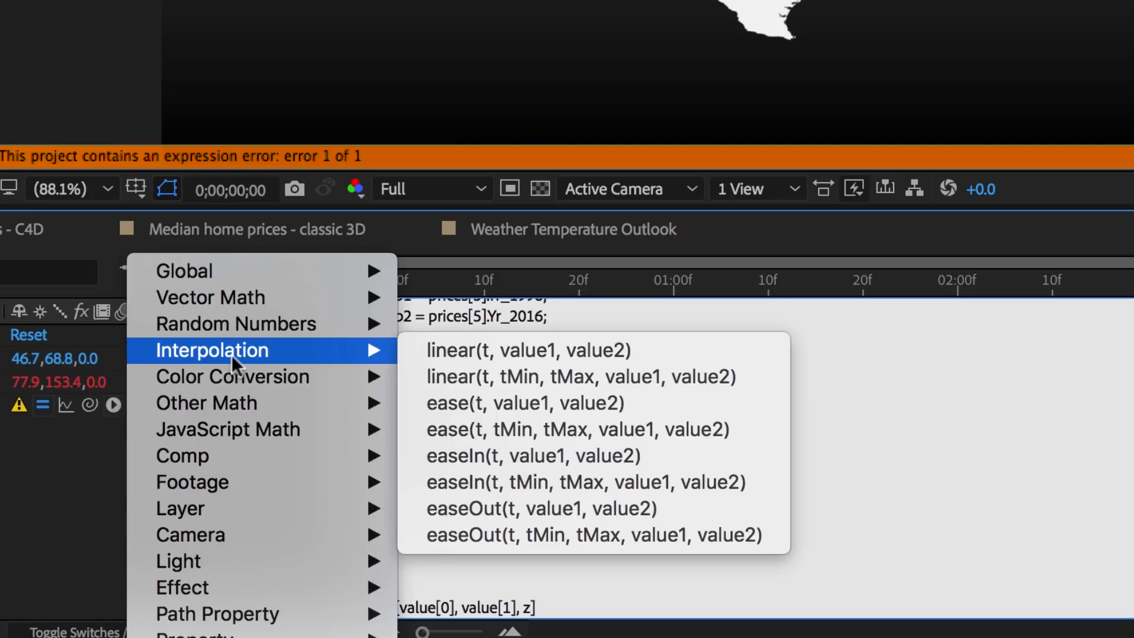
click(446, 429)
click(436, 523)
text(ime, tMin, tMax, value1, value2))
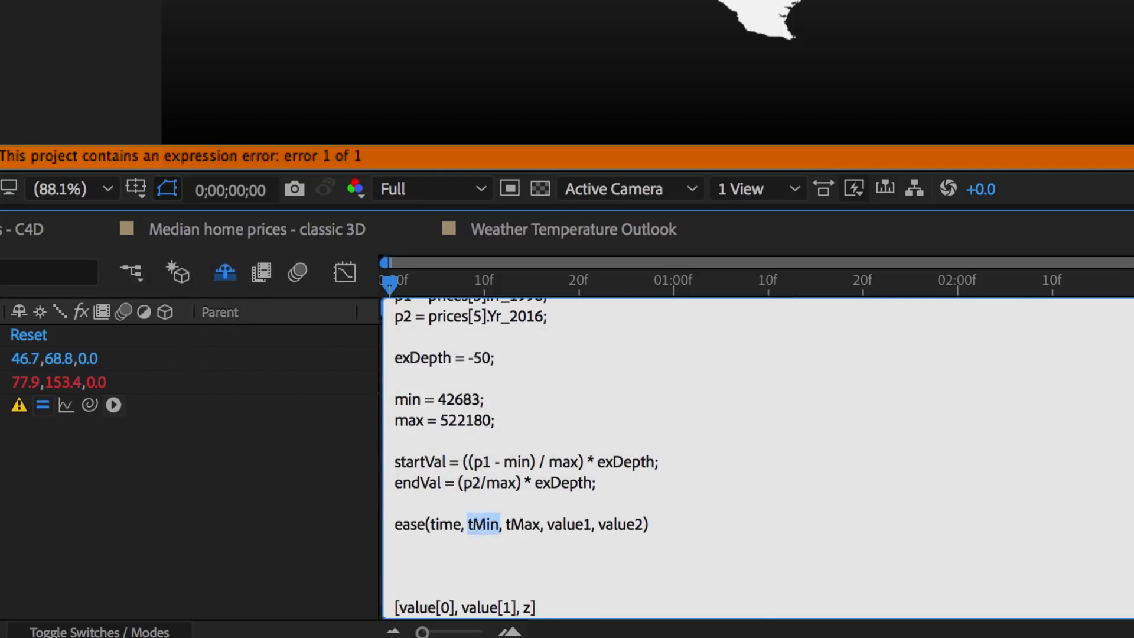
double_click(483, 524)
text(1)
double_click(499, 524)
text(4)
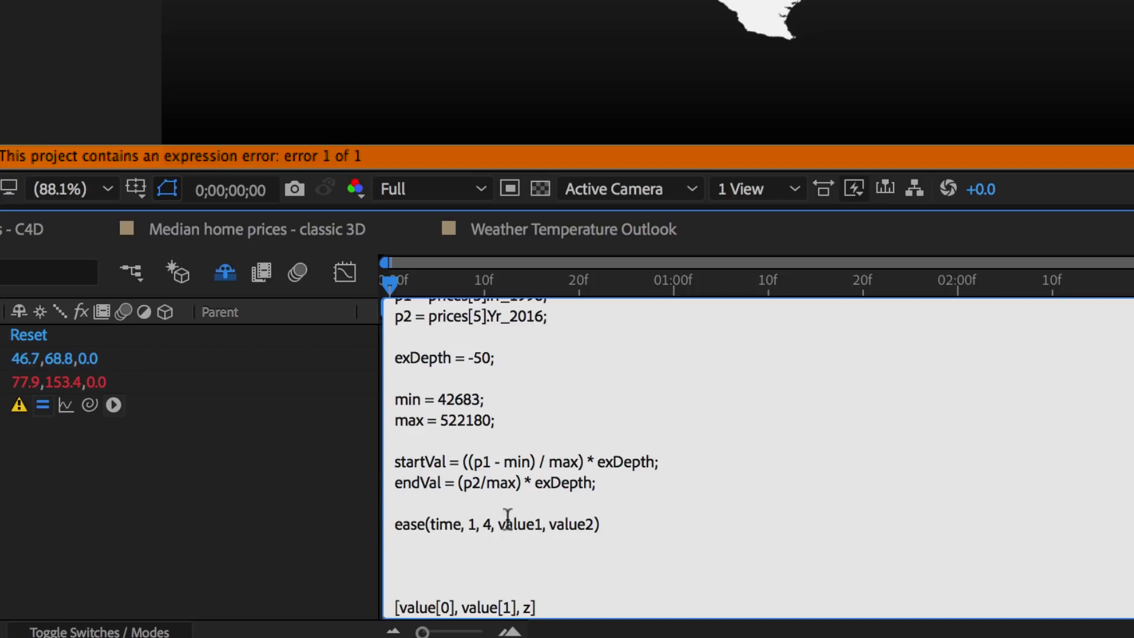
Replace the ease's value1 and value2 with startVal and endVal
double_click(407, 461)
key(ctrl+c)
double_click(519, 524)
key(ctrl+v)
double_click(431, 482)
key(ctrl+c)
double_click(591, 524)
key(ctrl+v)
Complete the line as z = ease(time, 1, 4, startVal, endVal);, clearing the error
click(618, 525)
text(;)
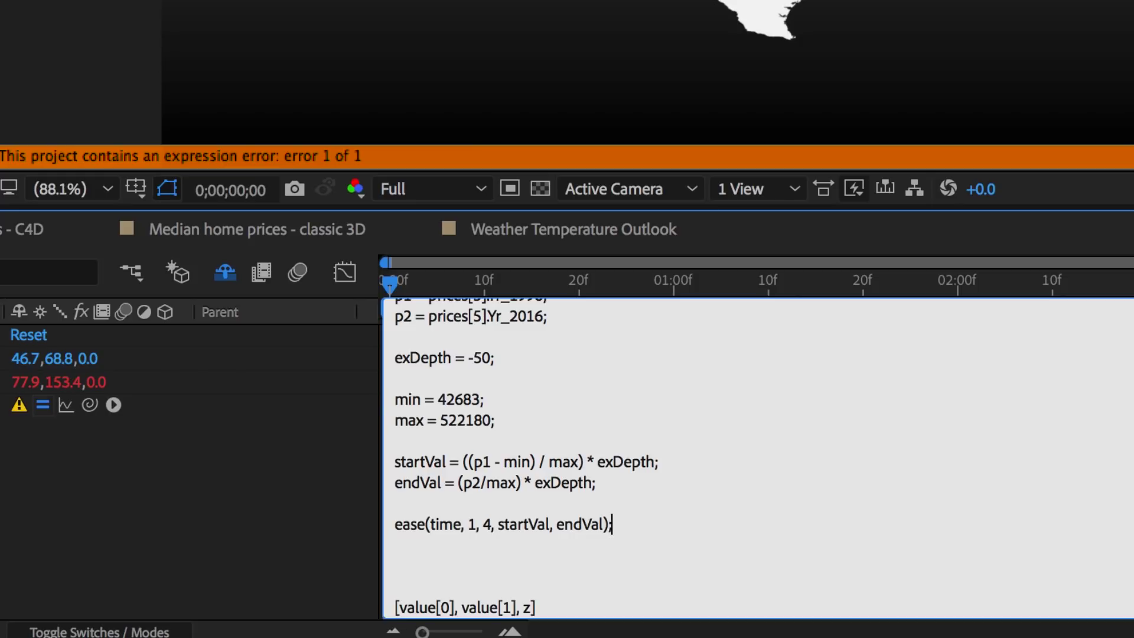
click(396, 525)
text(z =)
double_click(397, 524)
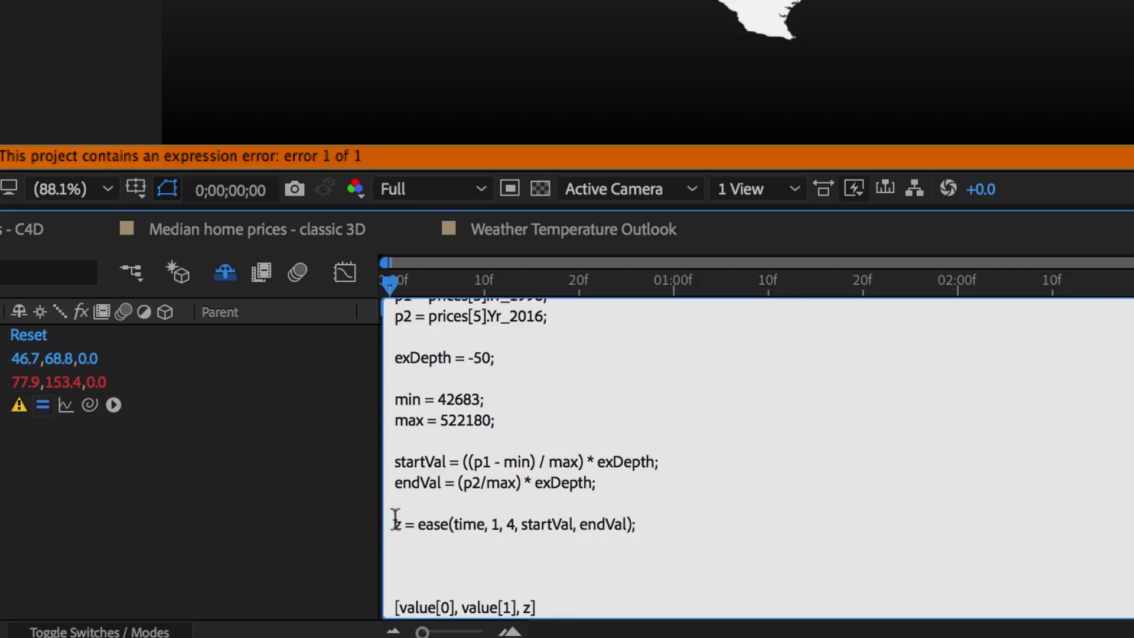
double_click(528, 608)
click(312, 523)
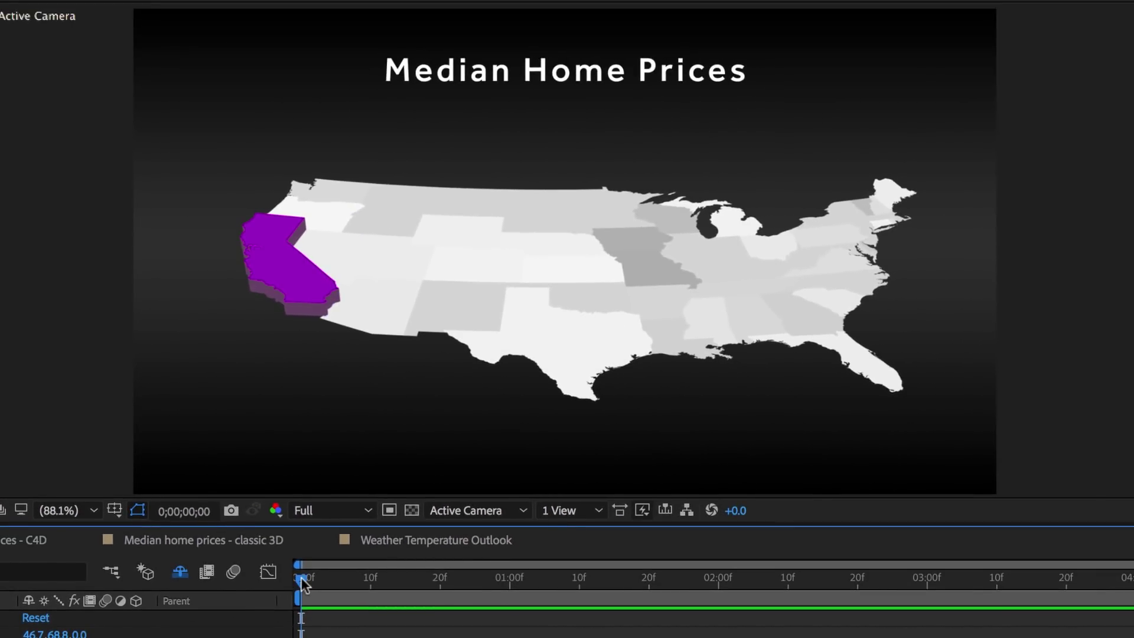
key(space)
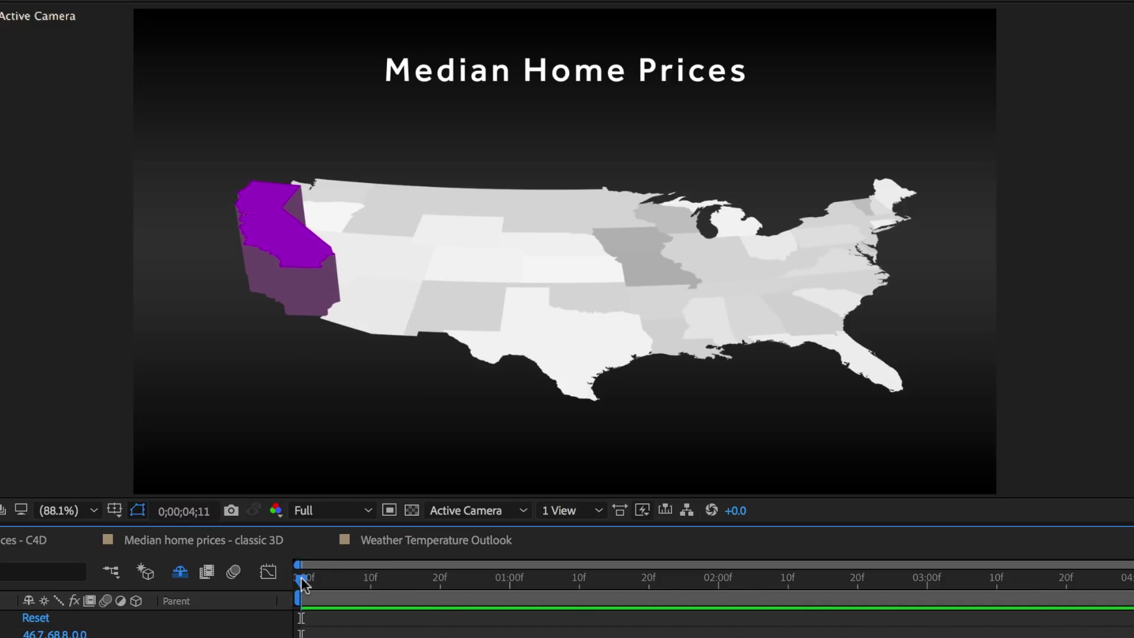
key(space)
key(space)
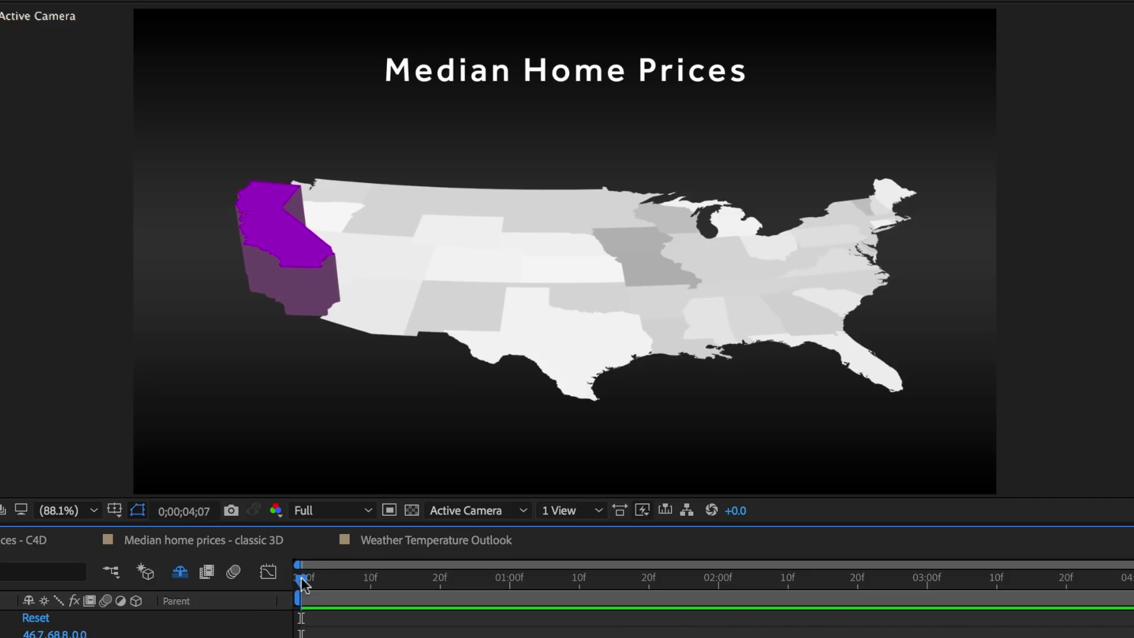
key(space)
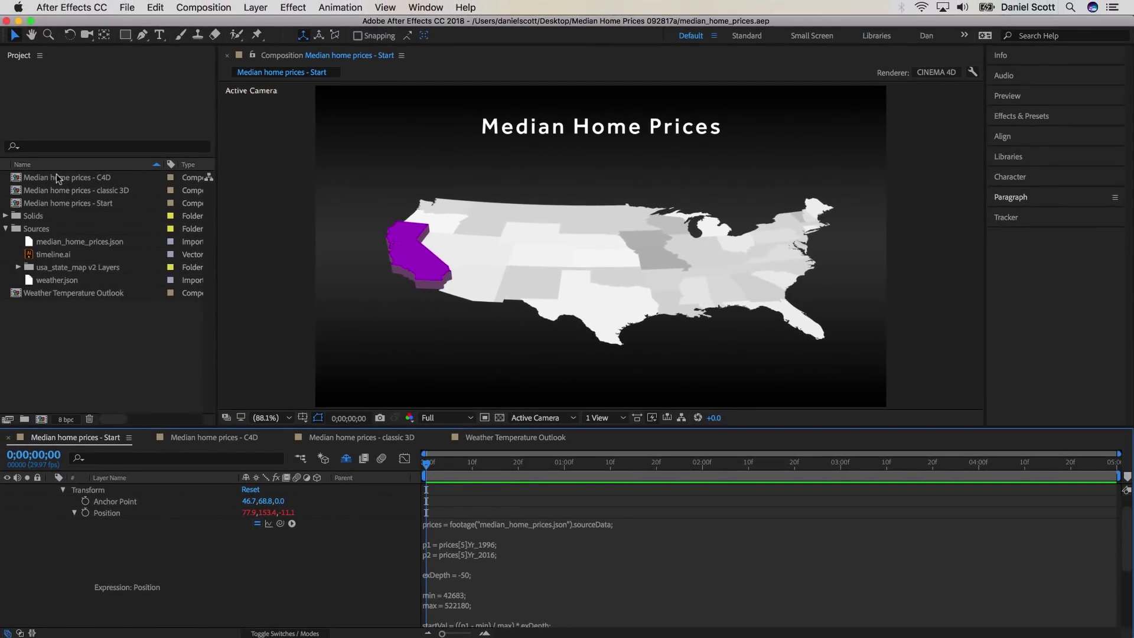
Open and preview the Median home prices - C4D composition and view its Expression Controls
click(56, 177)
double_click(57, 178)
key(space)
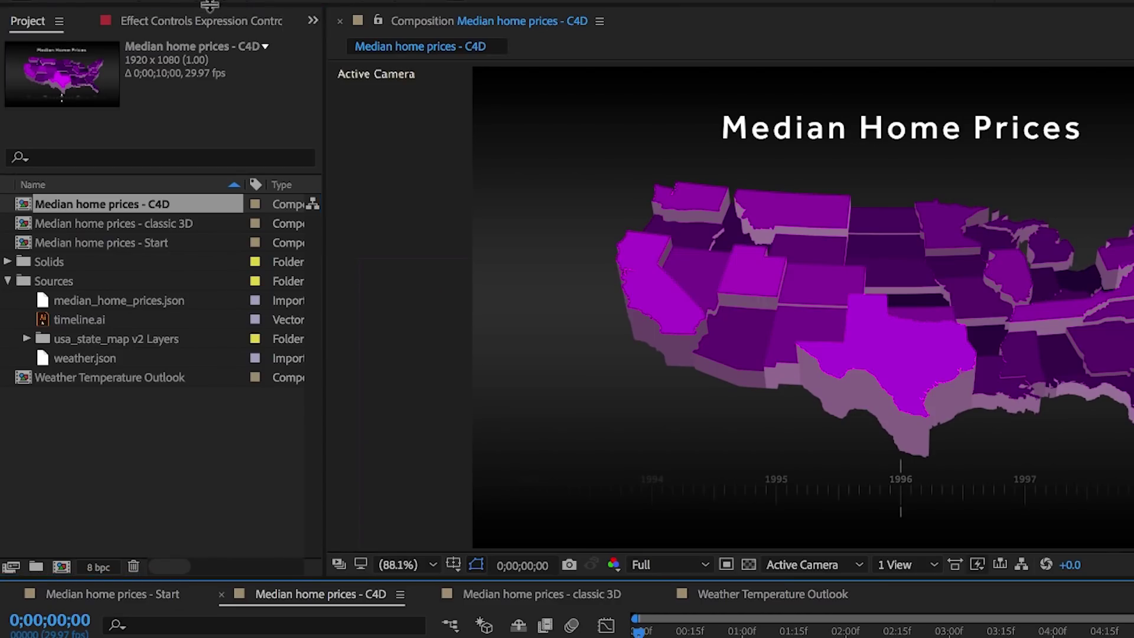
click(211, 19)
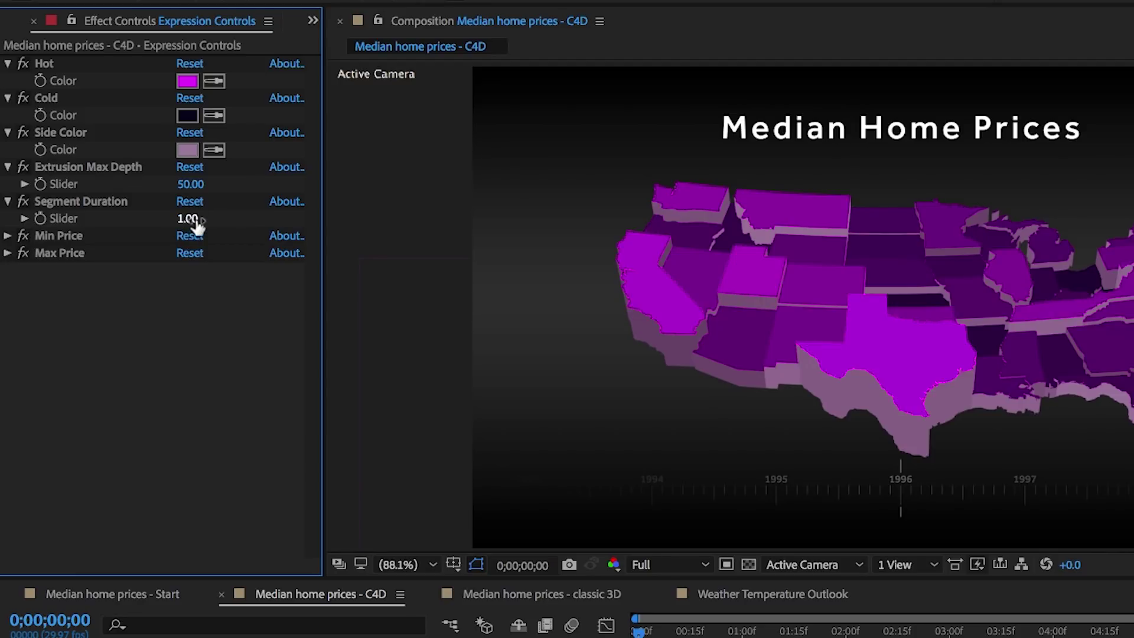
key(super+0)
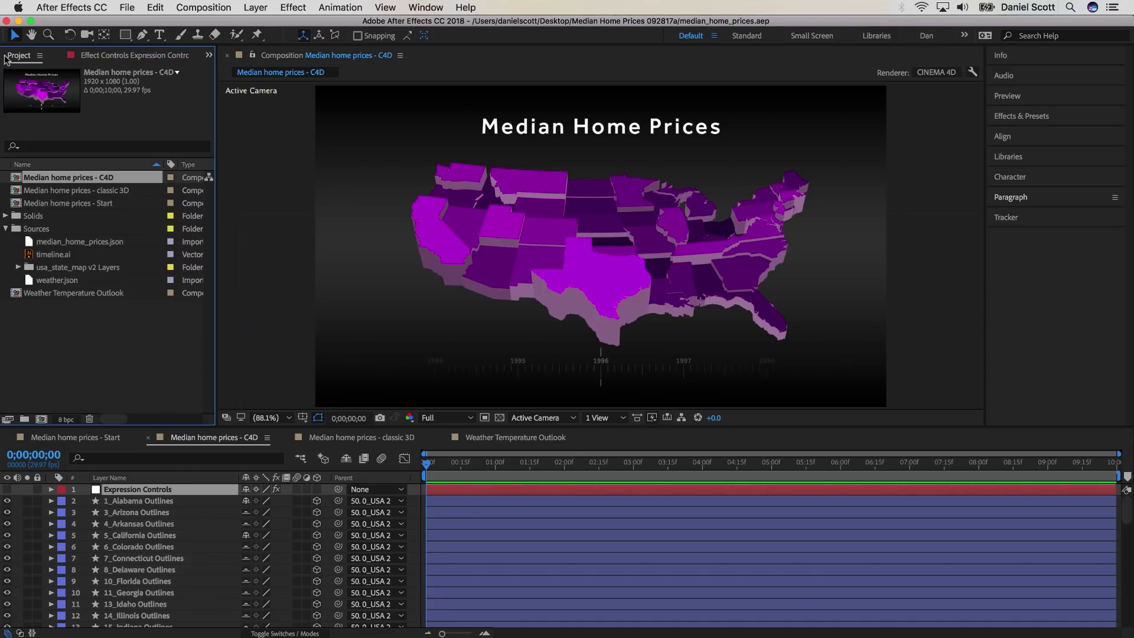
In Weather Temperature Outlook, replace the weather.json footage with Shanghai Weather.json and preview the updated 2:00 AM–1:00 PM chart
double_click(68, 294)
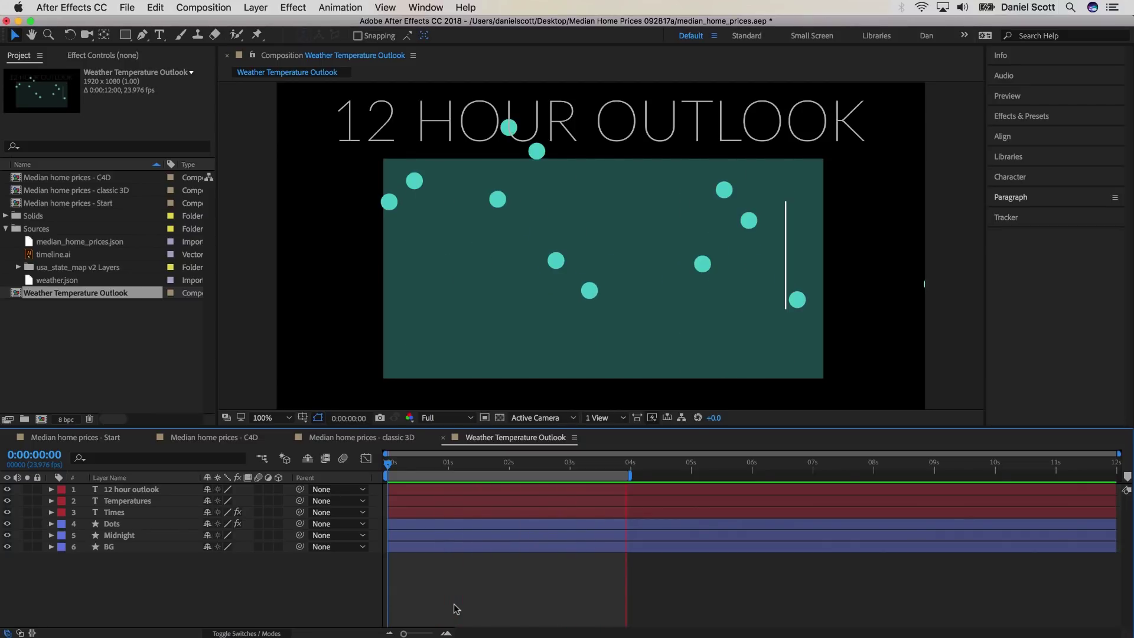
click(65, 282)
right_click(65, 282)
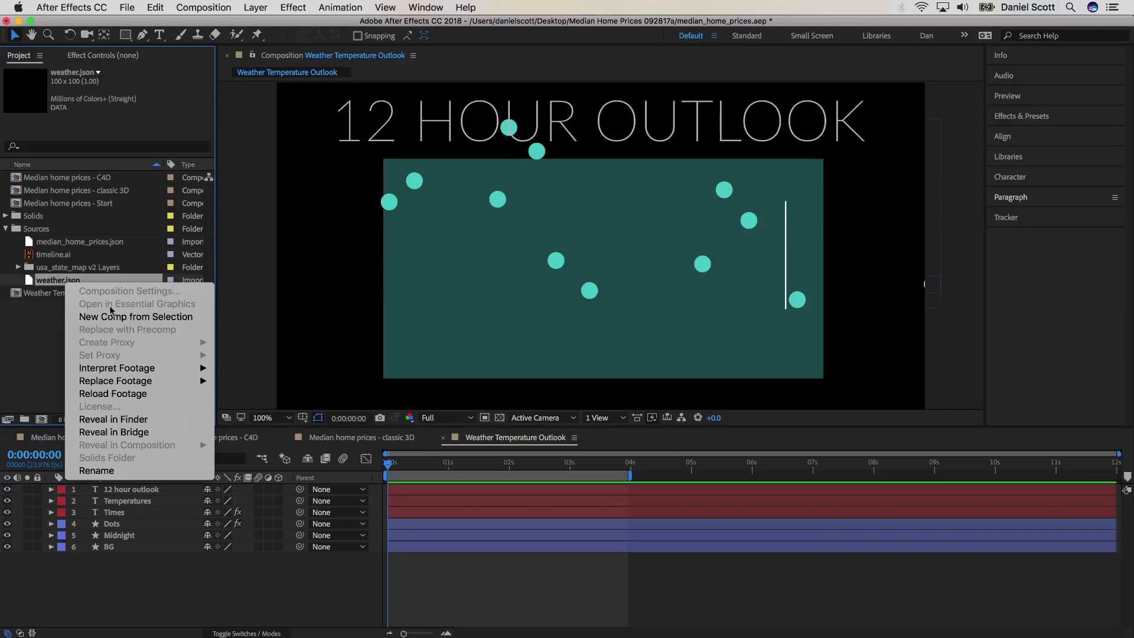
mouse_move(117, 381)
click(239, 382)
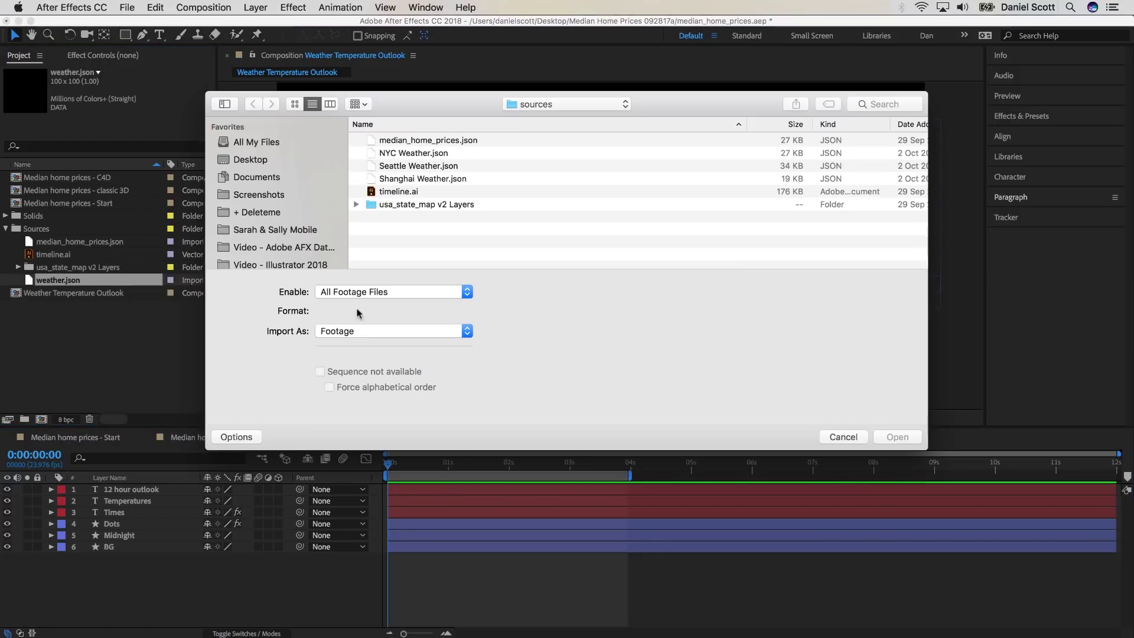
click(452, 179)
click(881, 441)
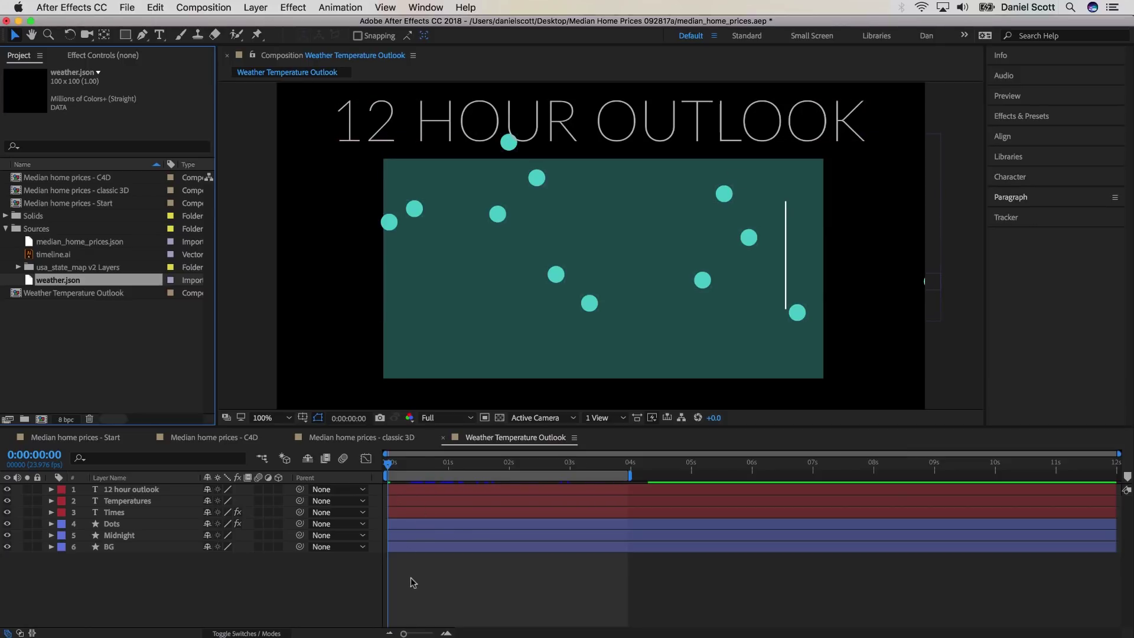
key(space)
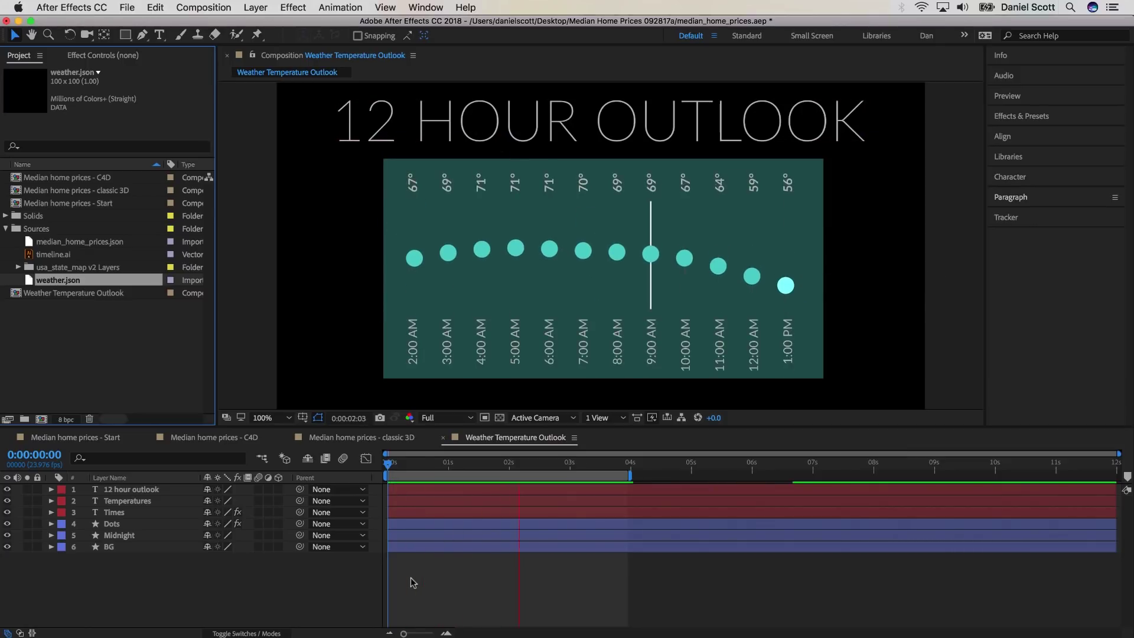